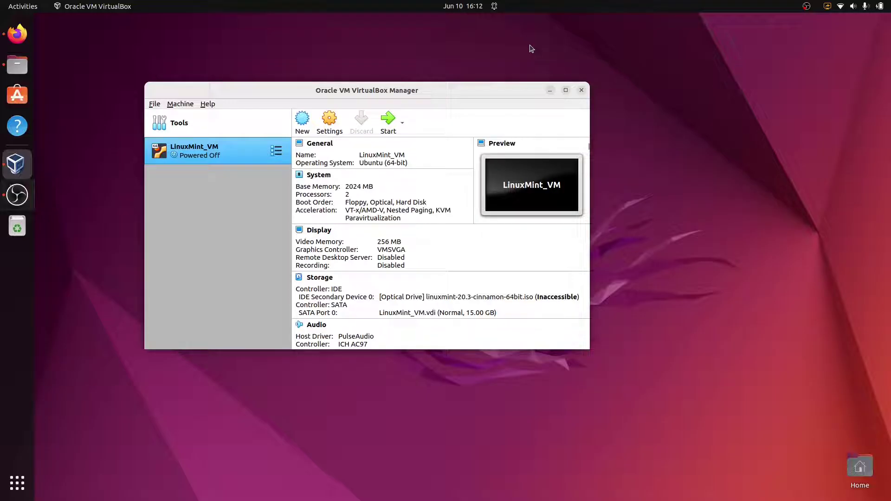
- Bring Firefox to the front, showing the Linux Mint 20.3 home page
click(18, 33)
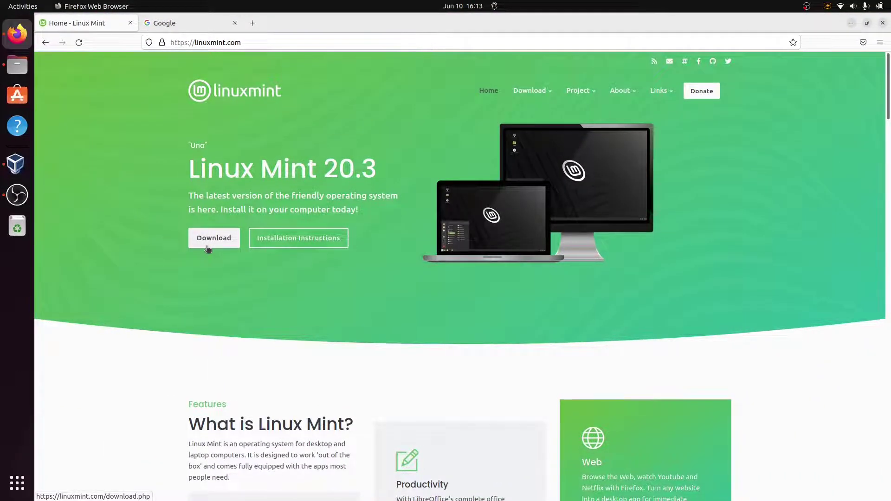
- On the Google tab, search for 'download windows 11 iso'
click(184, 20)
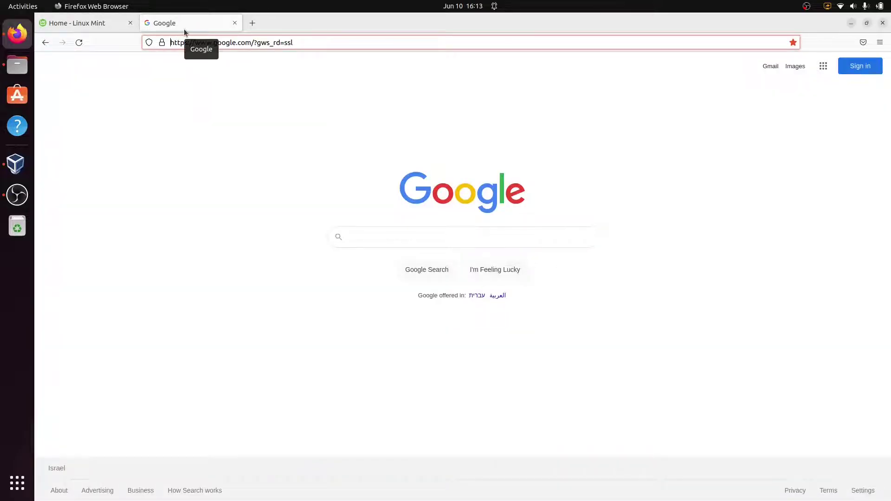
click(360, 239)
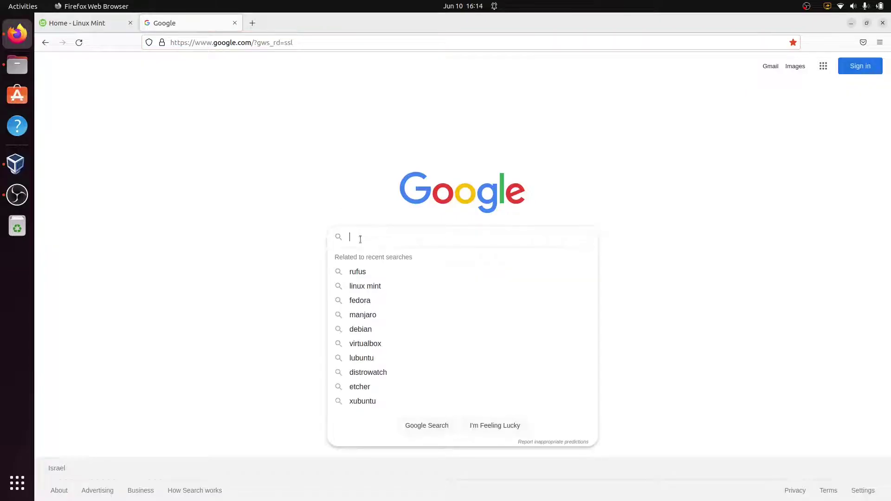
text(download windows 11 iso)
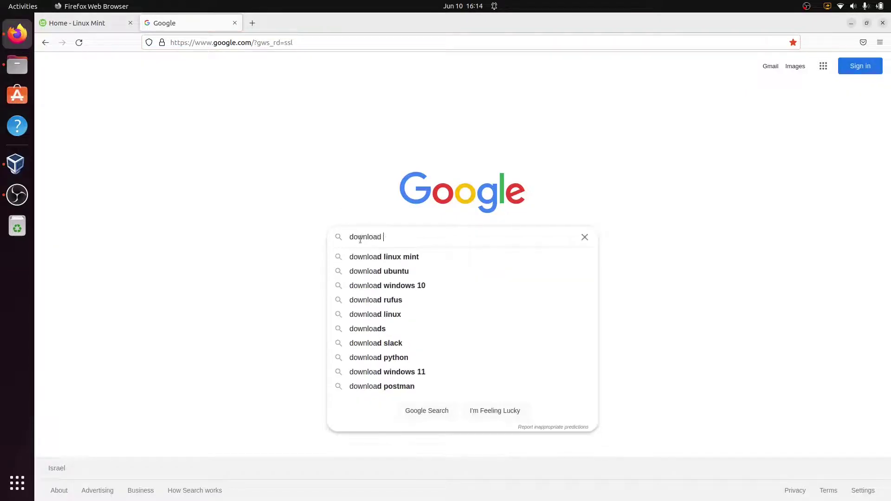
key(Return)
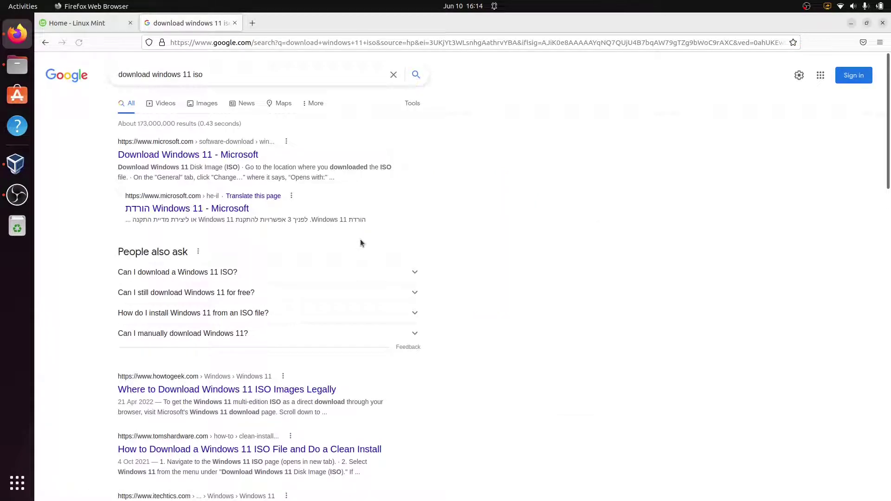
- On Microsoft's Download Windows 11 page, select Windows 11 (multi-edition ISO) and request the download
click(241, 156)
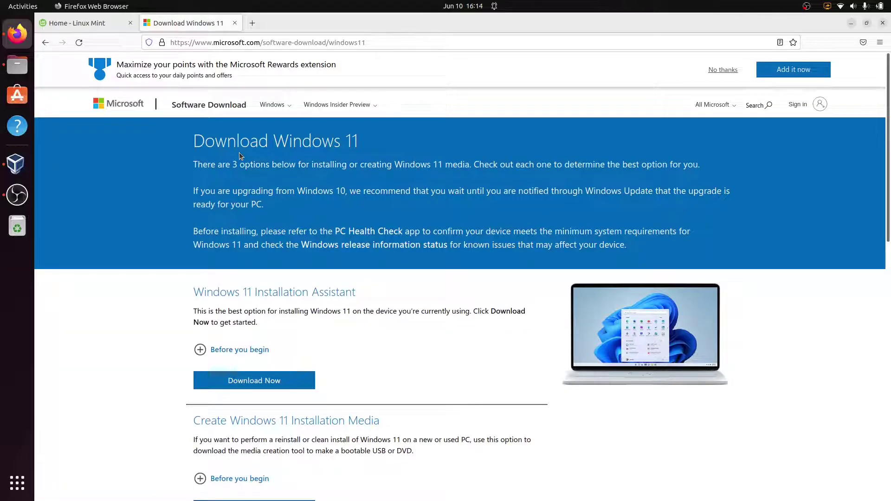
scroll(238, 153, down, 8)
scroll(239, 152, up, 3)
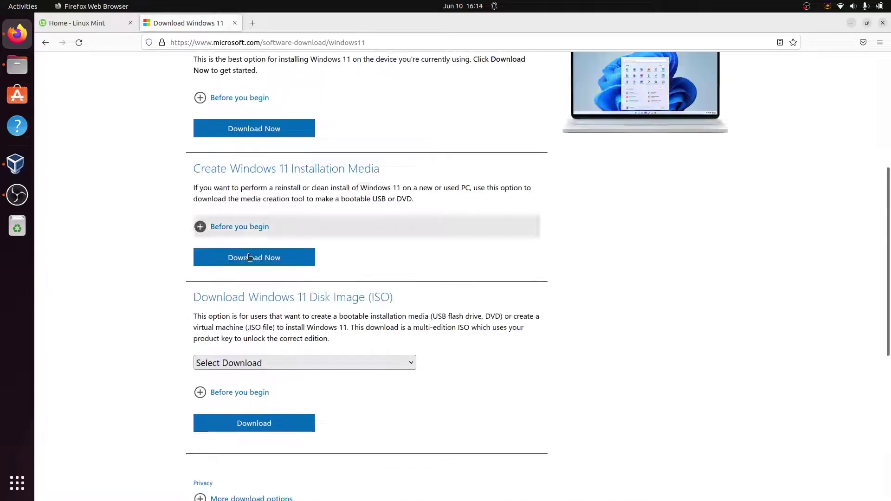
click(375, 365)
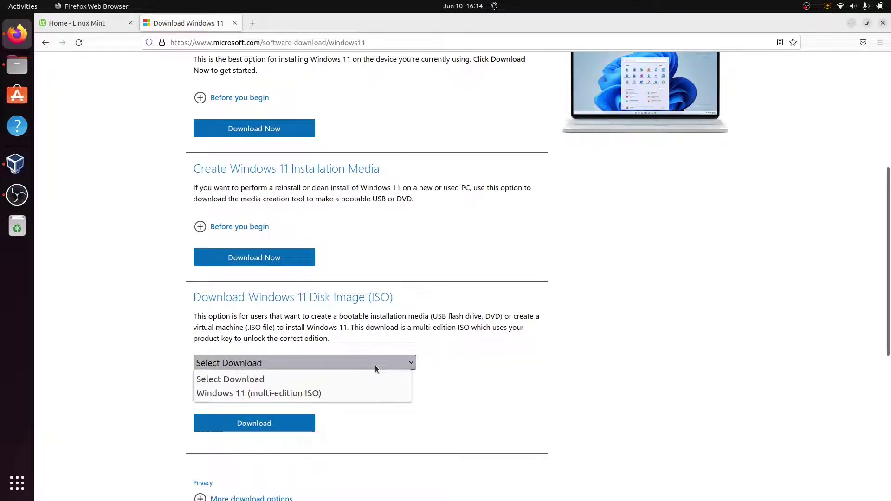
click(375, 394)
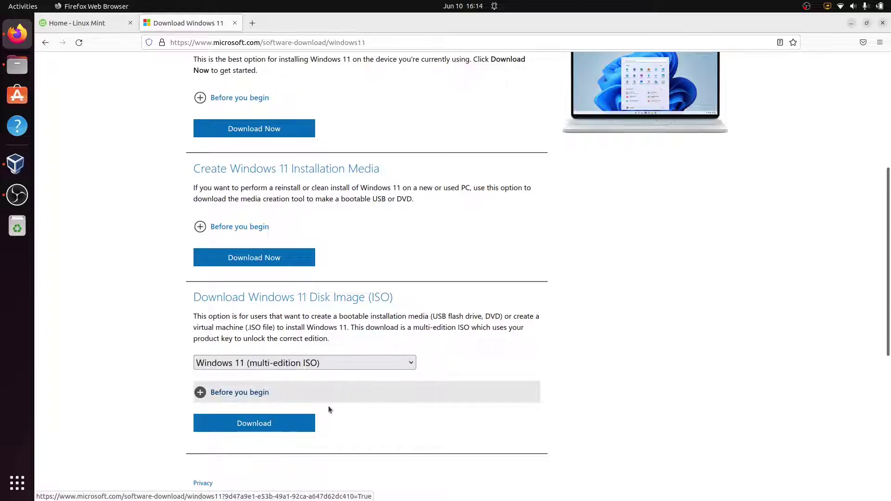
click(294, 423)
- Confirm English (United States) as the language for the download link, then minimize Firefox
scroll(294, 423, down, 5)
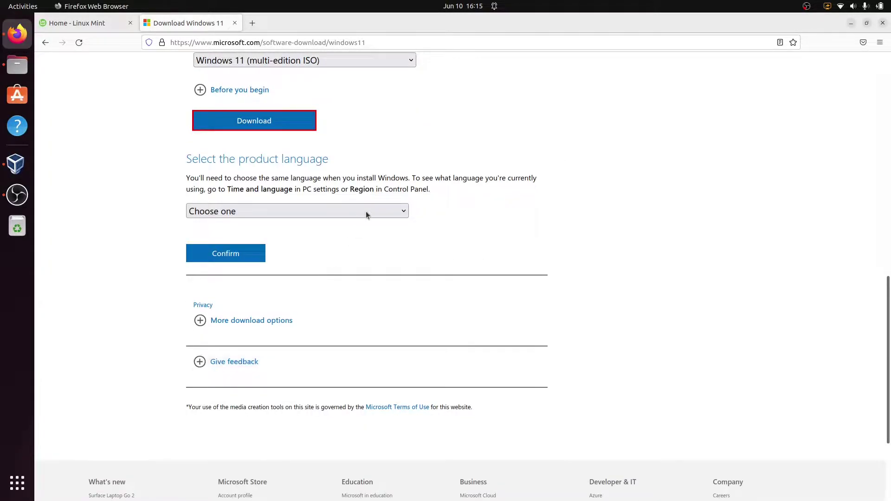
click(365, 211)
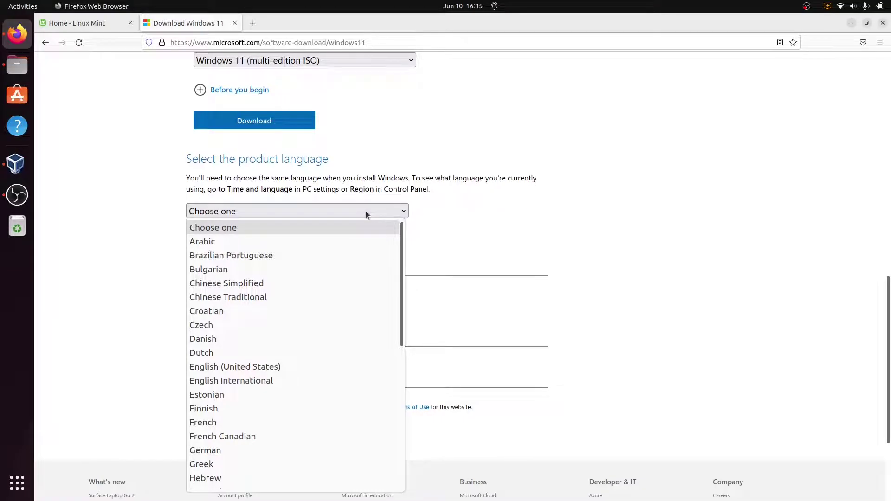
key(e)
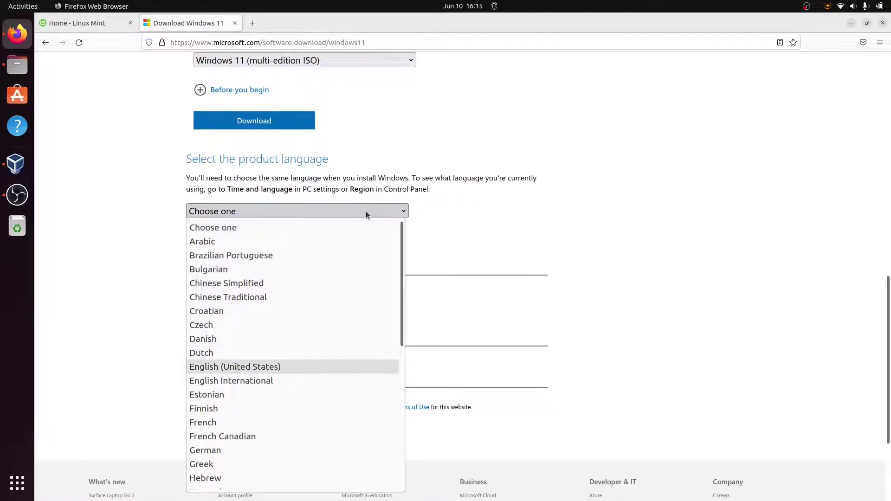
key(Return)
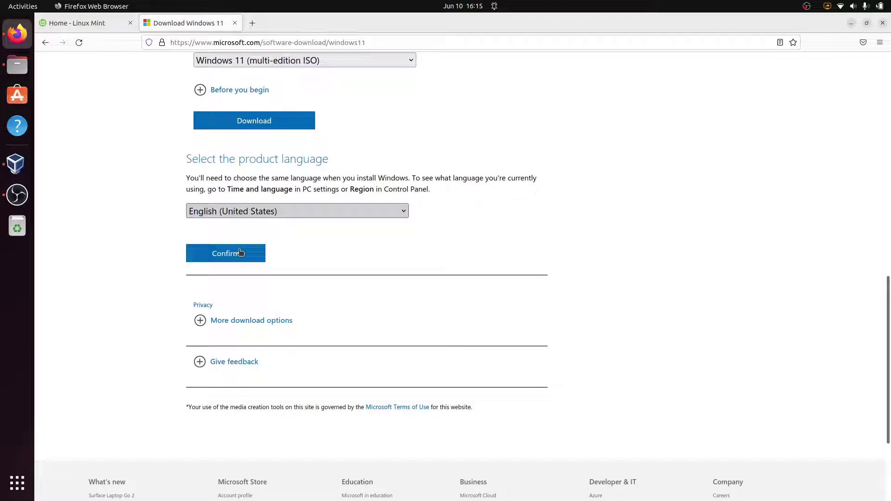
click(240, 252)
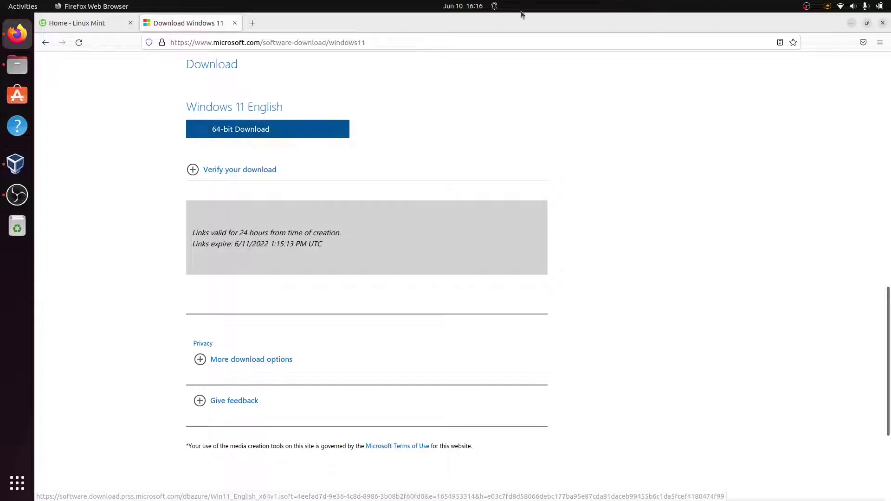
click(852, 23)
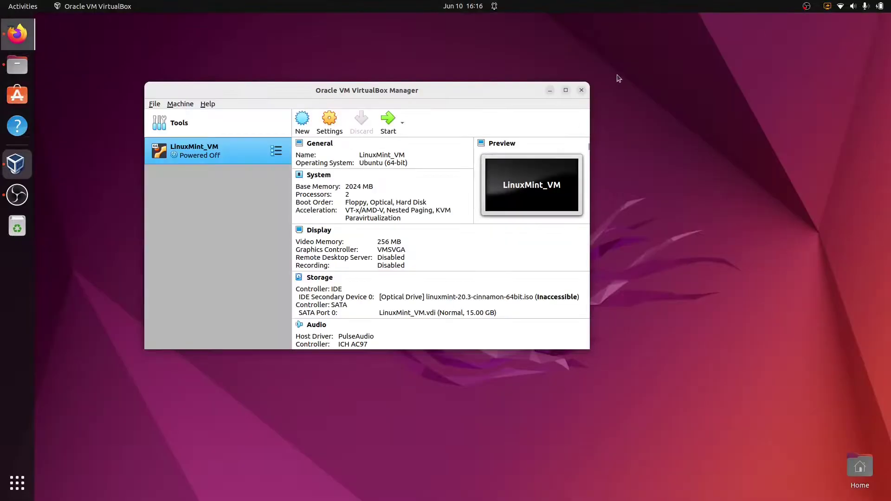
- Create a new VM named 'dualBootVM' with type Microsoft Windows, version Windows 11 (64-bit)
click(302, 120)
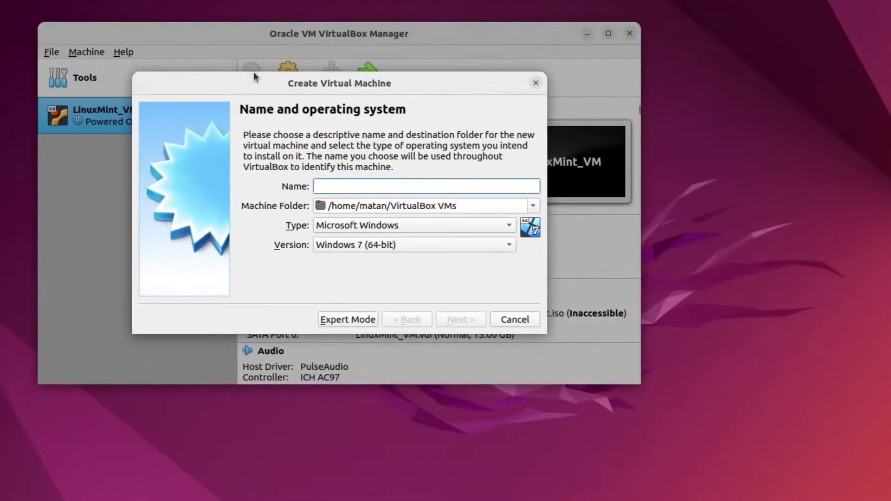
text(dualBootVM)
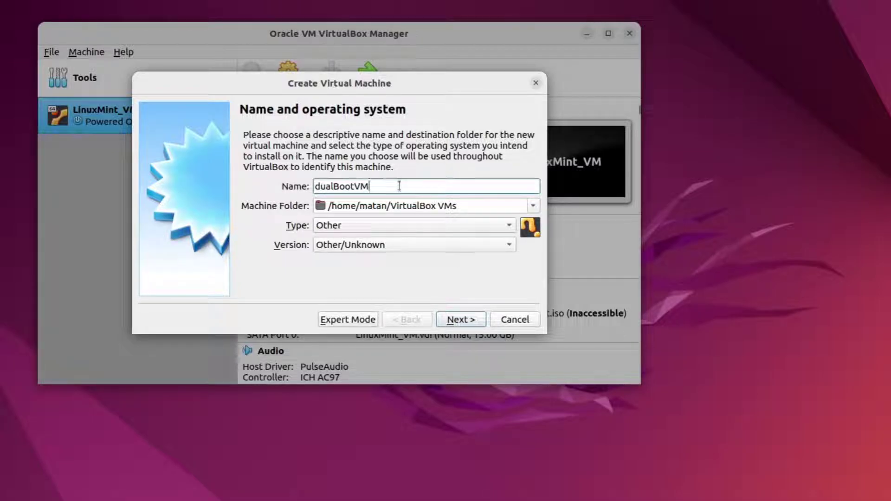
click(396, 227)
click(390, 130)
click(371, 244)
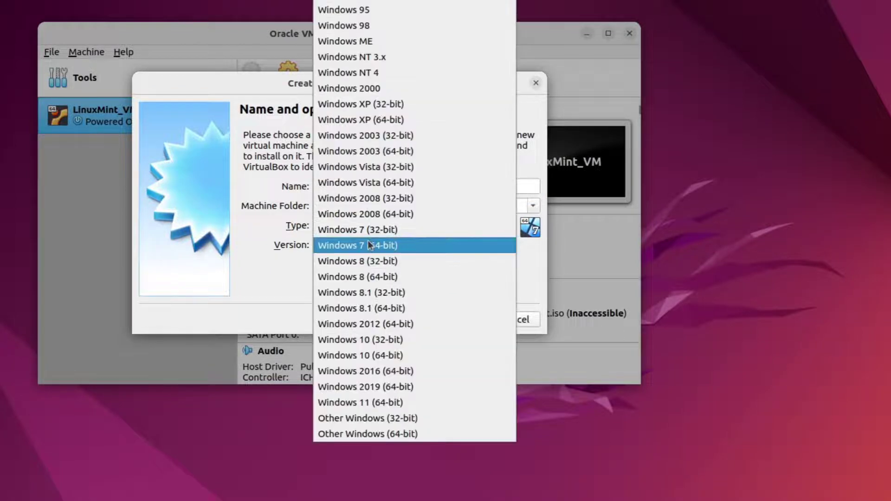
click(349, 402)
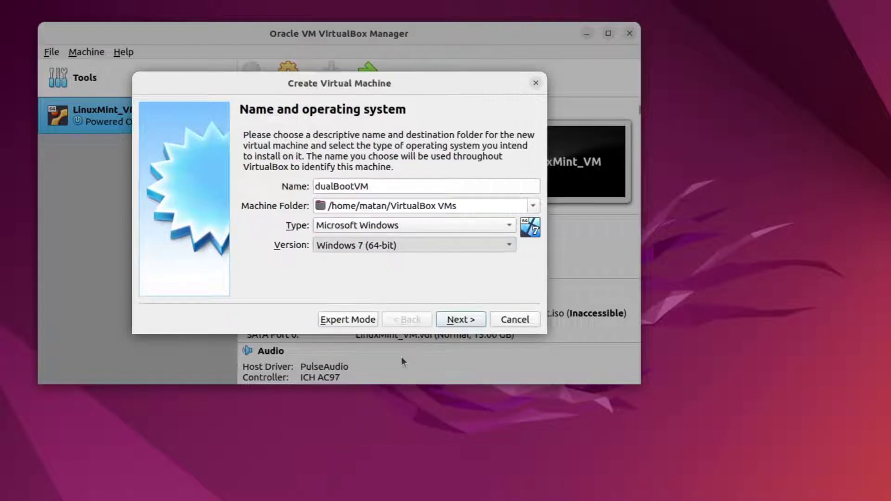
click(470, 320)
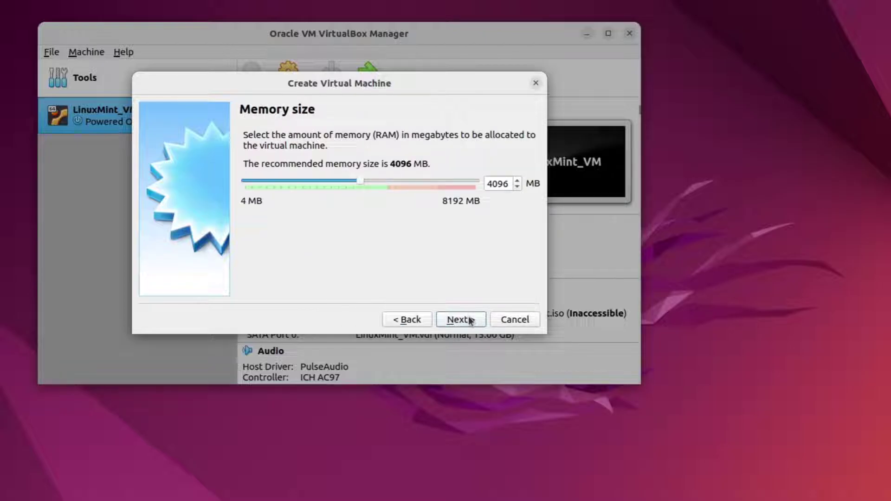
- Keep 4096 MB memory and create a new 15 GB VDI hard disk with default storage
click(470, 320)
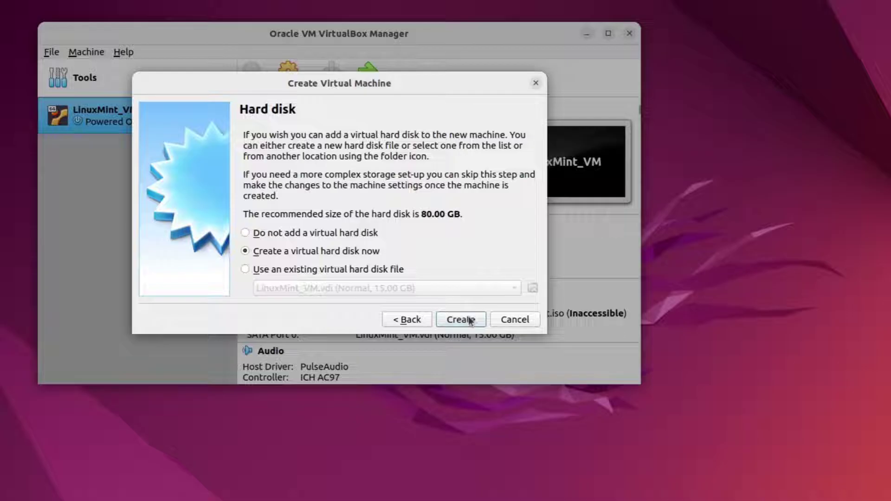
click(471, 320)
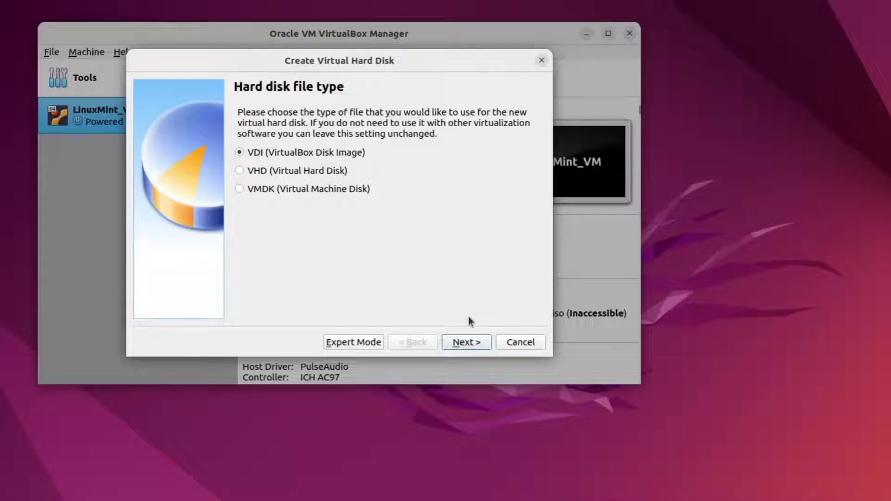
click(472, 343)
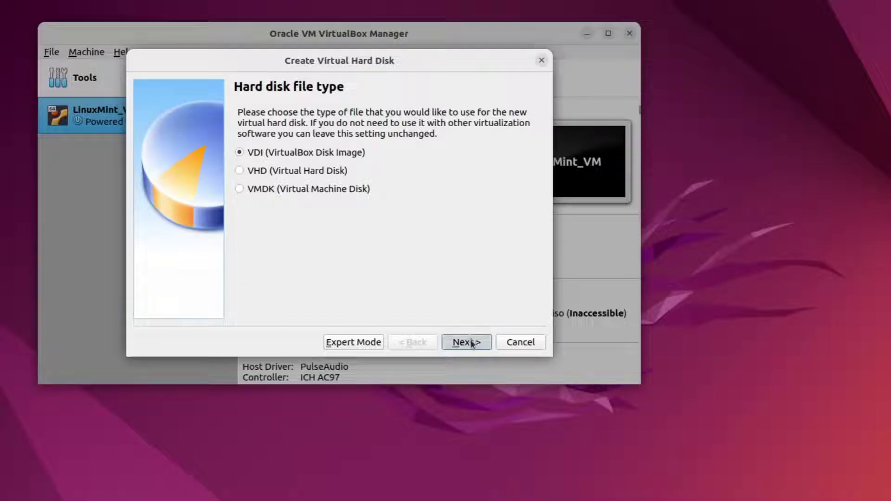
click(471, 343)
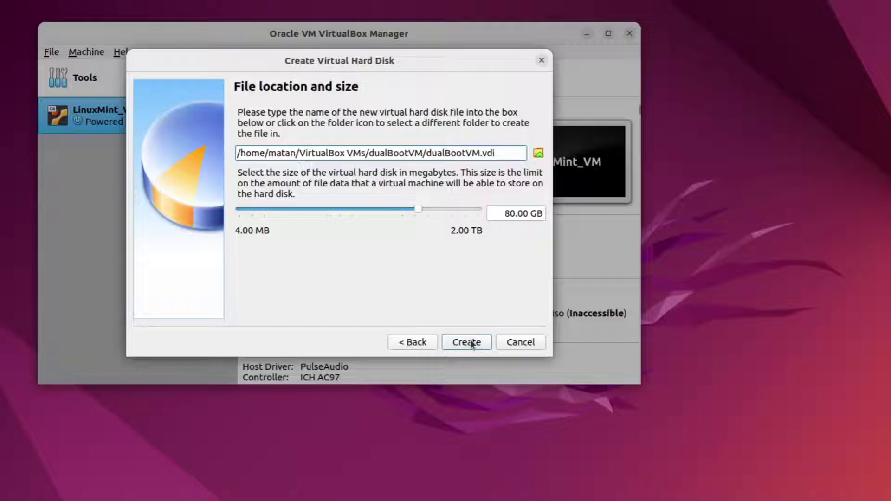
double_click(496, 208)
text(15)
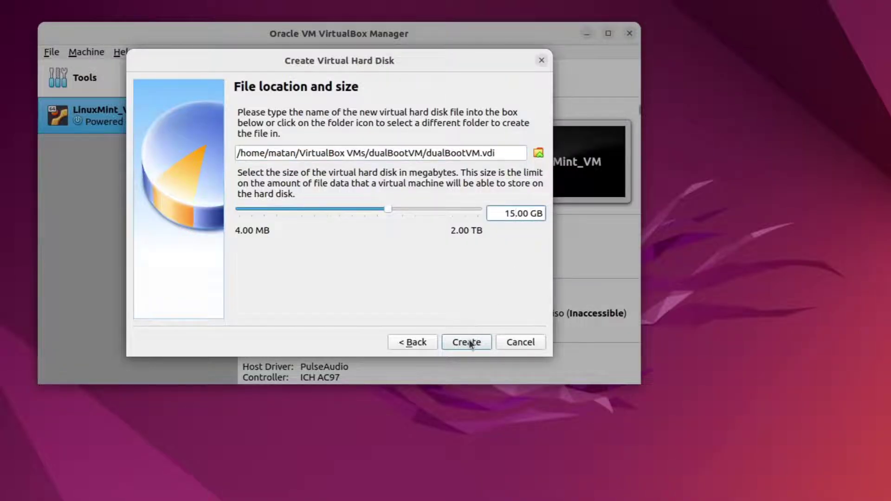
click(470, 343)
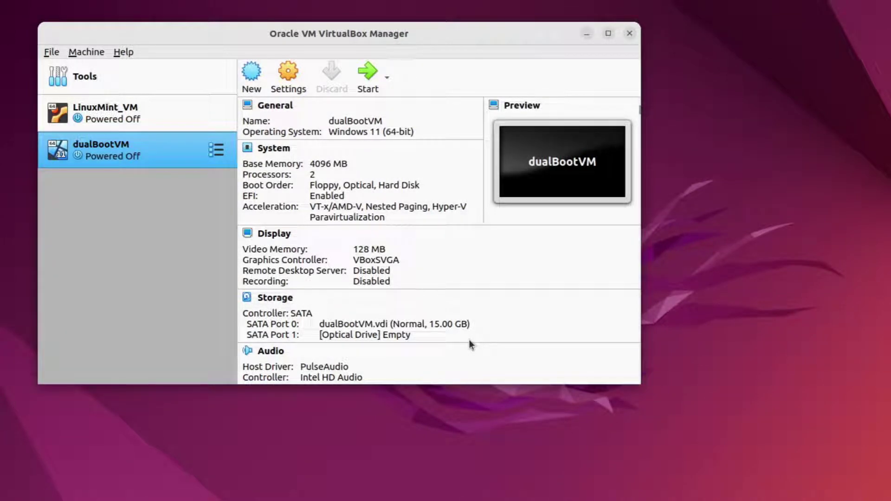
- Attach linuxmint-20.3-cinnamon-64bit.iso to the optical drive and start dualBootVM
click(398, 335)
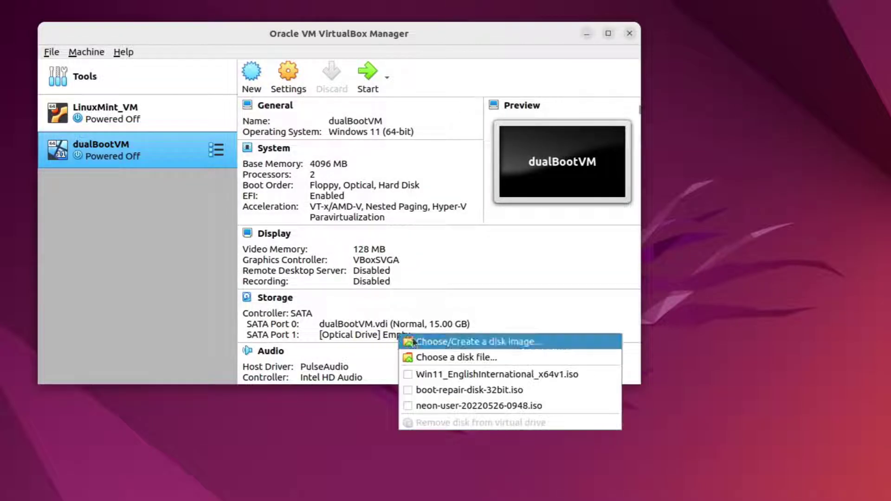
click(413, 341)
click(157, 136)
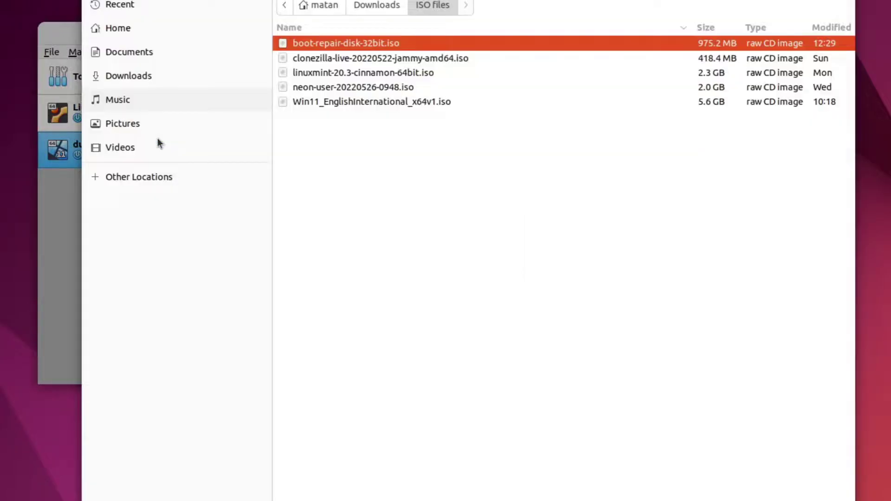
click(335, 73)
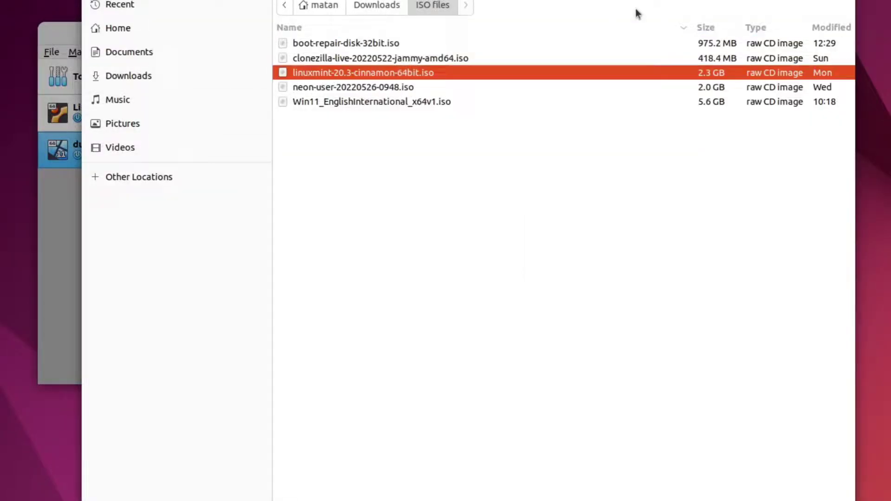
click(782, 2)
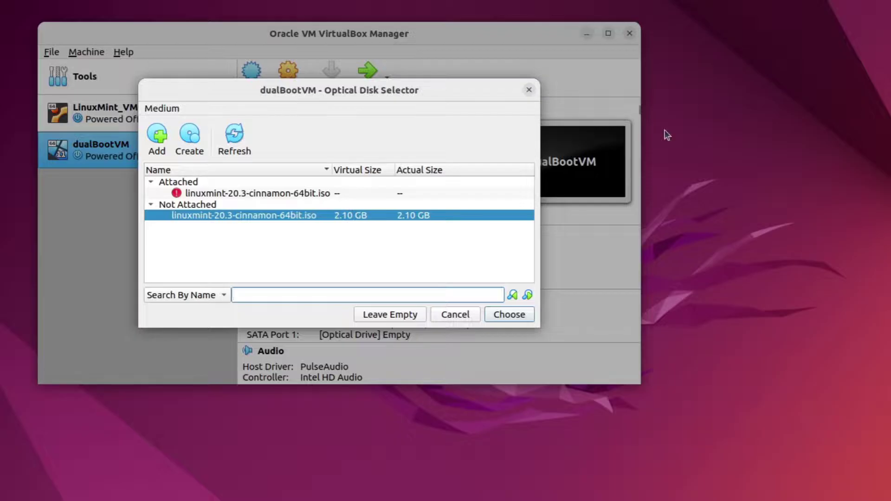
click(516, 315)
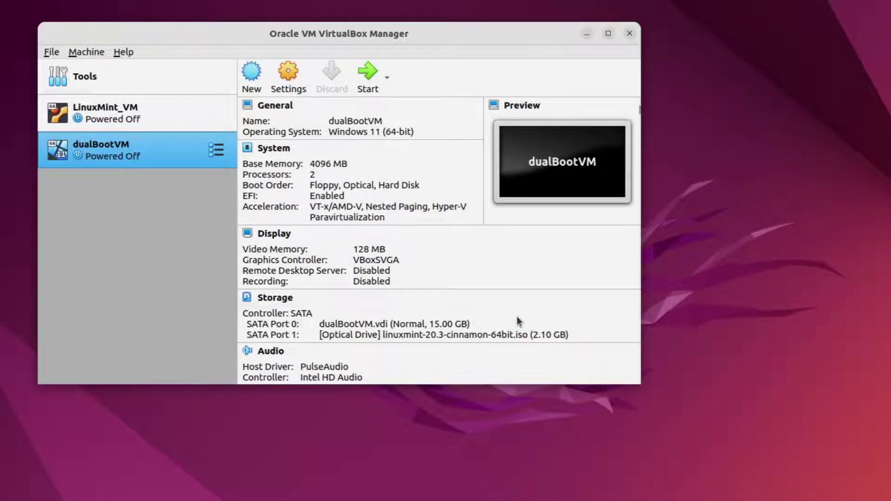
click(366, 80)
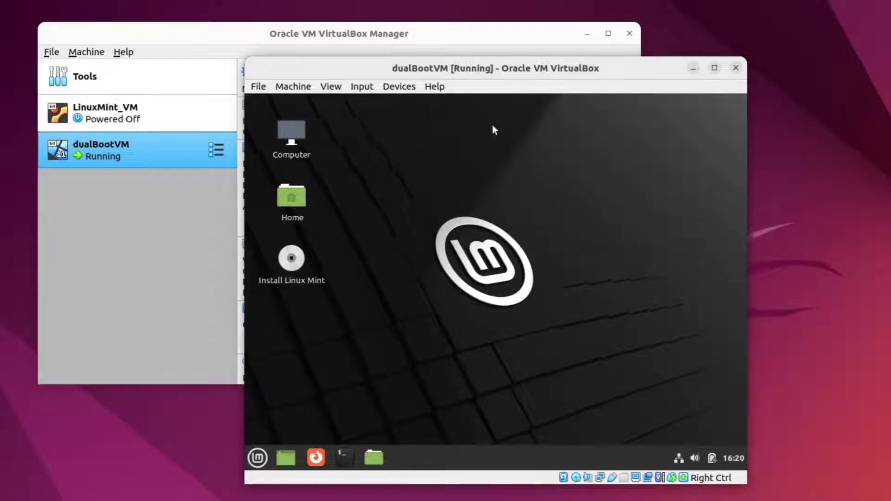
- Run the Linux Mint installer with English, default keyboard, erased disk, and Jerusalem time zone
double_click(292, 258)
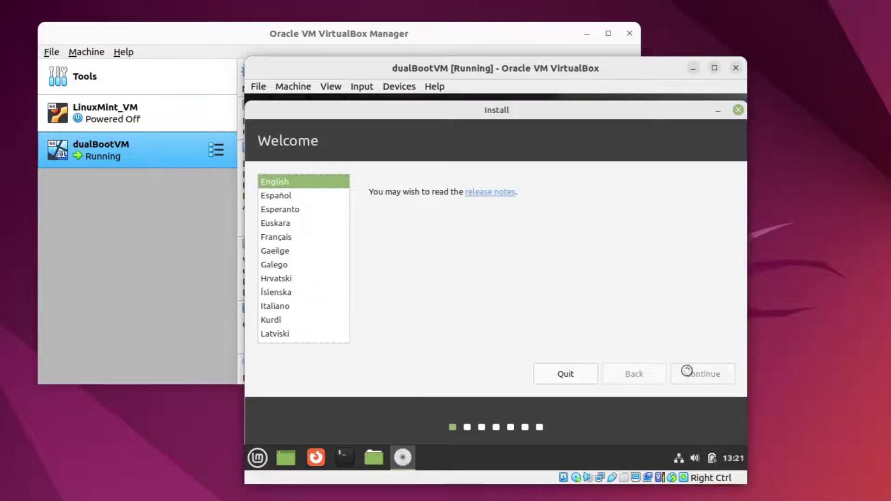
click(687, 373)
click(689, 373)
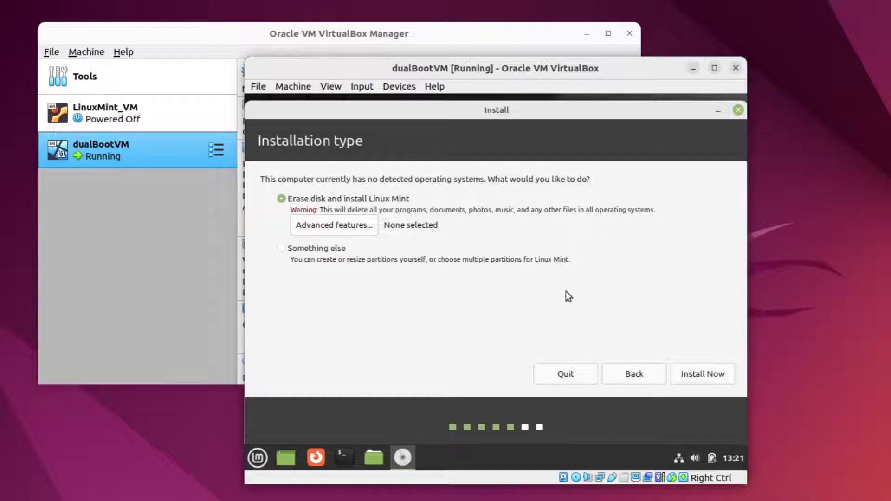
click(706, 373)
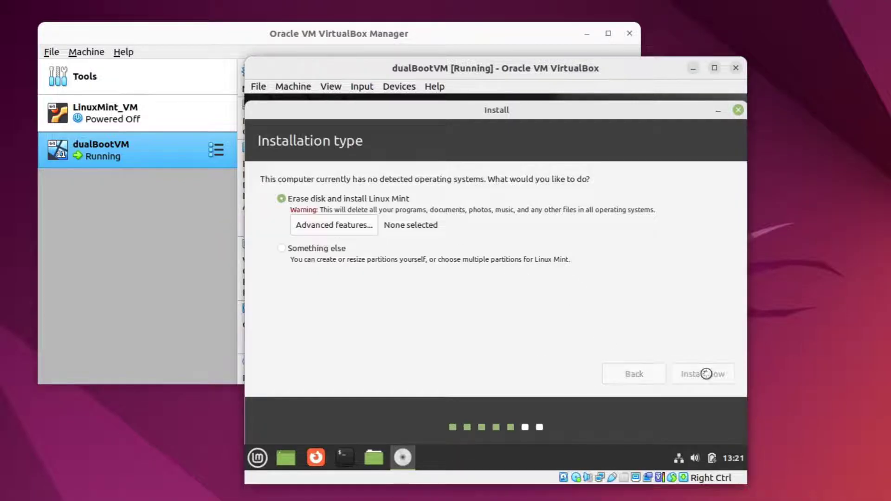
click(705, 350)
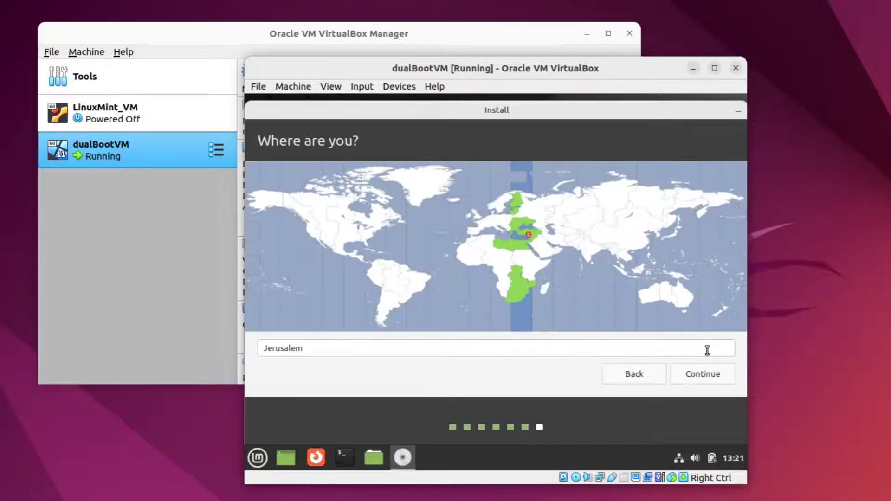
click(704, 375)
- Enter the user's name, computer name LinuxMintVM, and a password, with automatic login enabled
text(Matan)
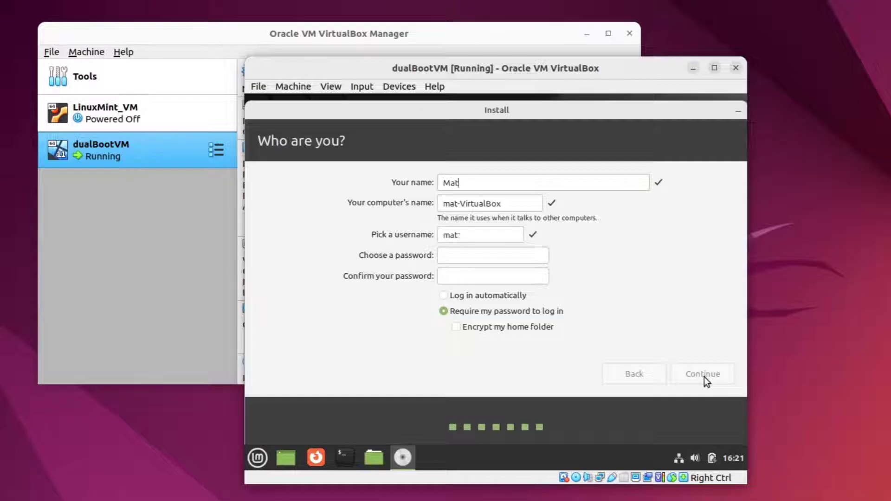
key(Tab)
text(LinuxMintVM)
key(Tab)
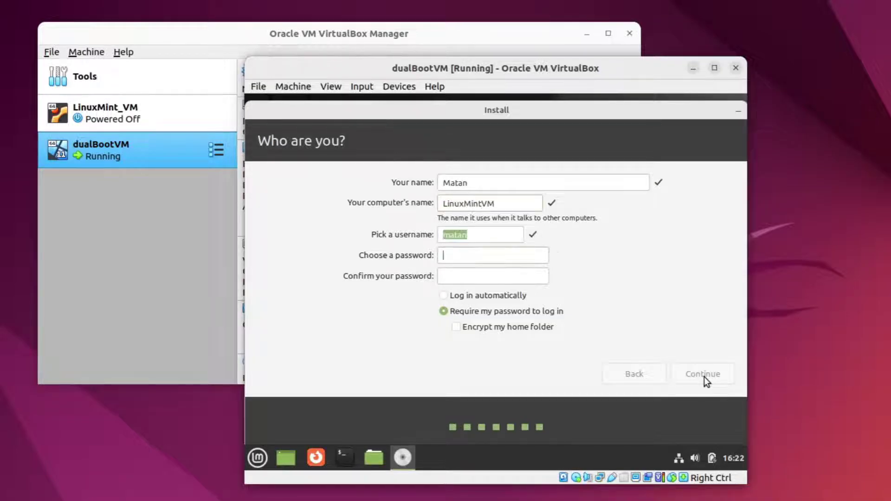
key(Tab)
text(1234)
key(Tab)
text(1234)
click(508, 298)
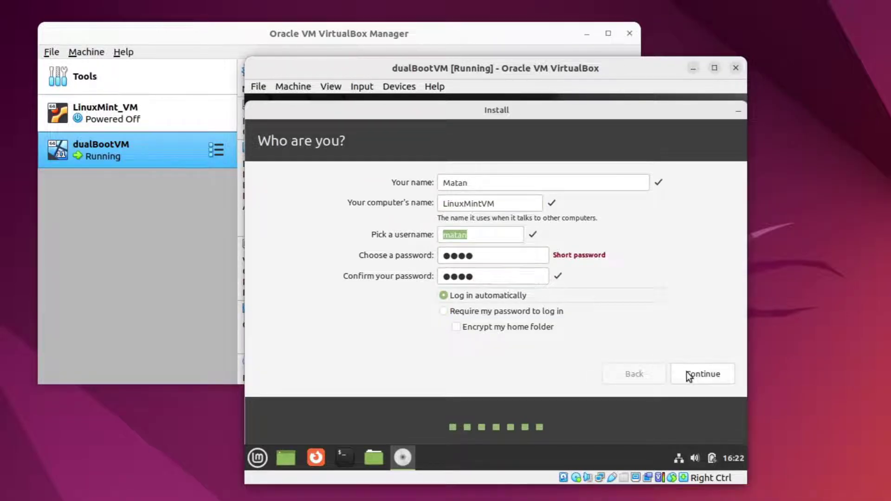
click(686, 374)
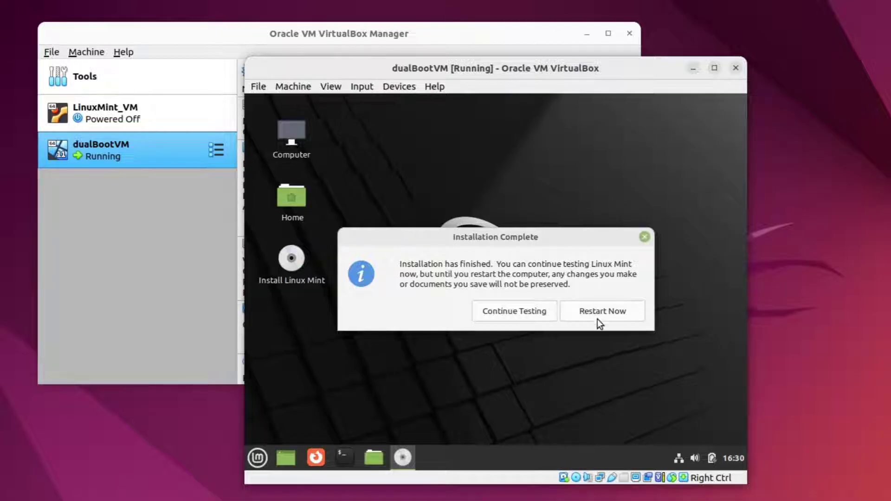
- Restart the installed Linux Mint guest, then shut it down from the Mint menu
click(597, 319)
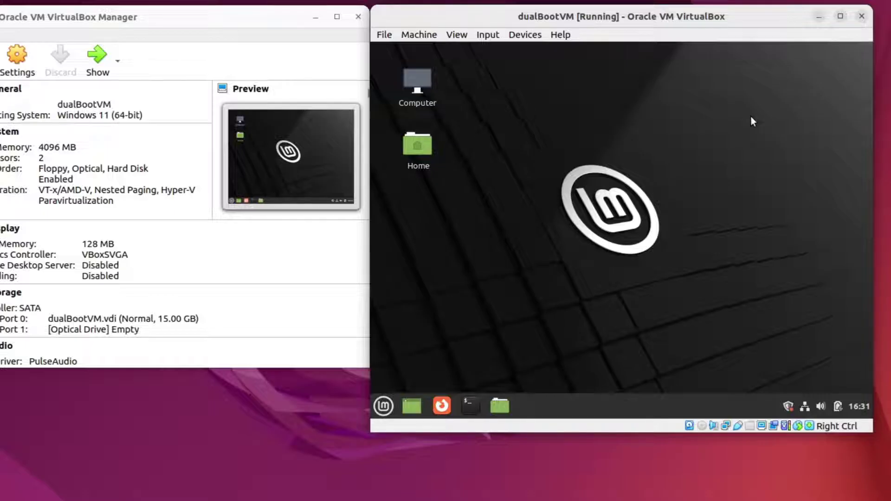
click(383, 406)
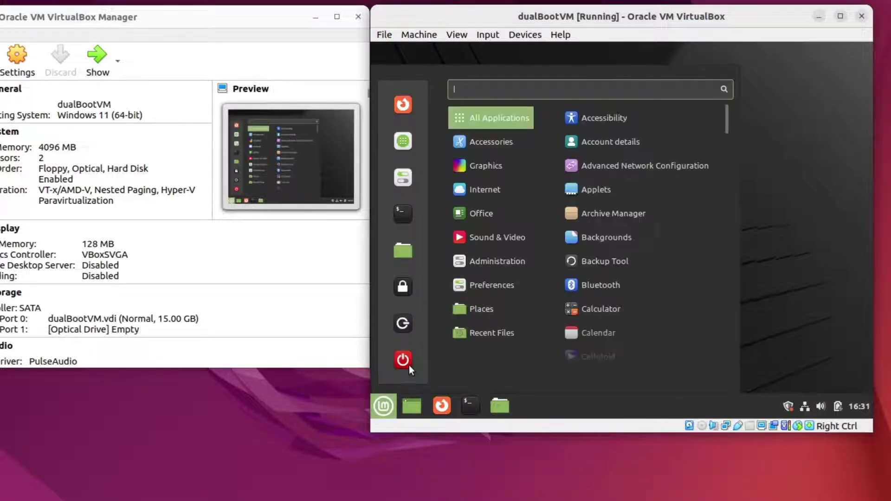
click(408, 365)
click(713, 256)
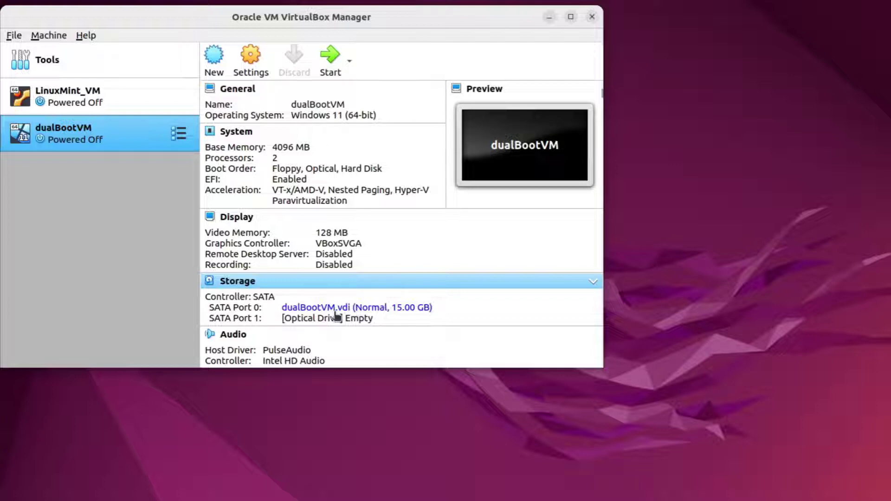
mouse_move(336, 316)
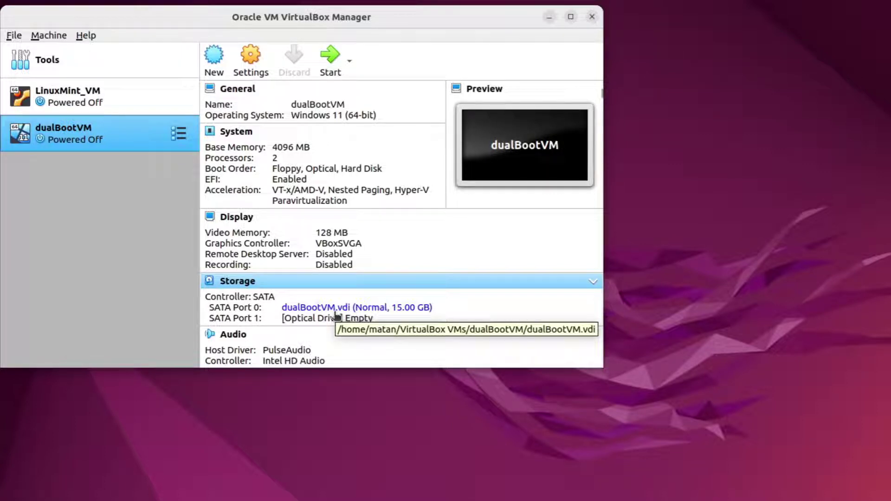
- In Virtual Media Manager, resize dualBootVM.vdi from 15 GB to 75 GB and close it
click(17, 40)
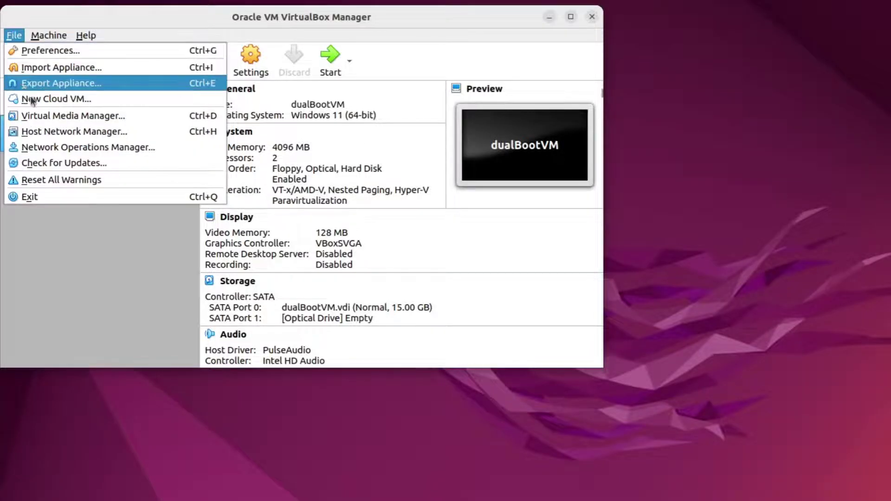
click(55, 118)
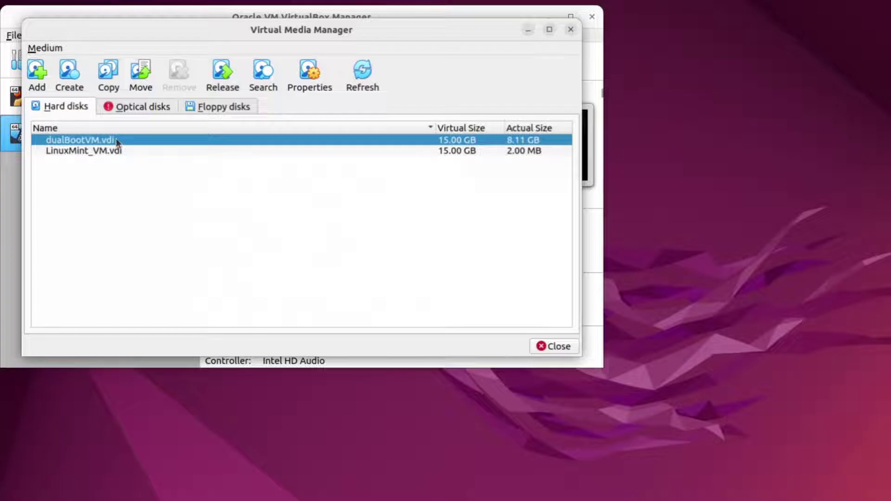
mouse_move(116, 138)
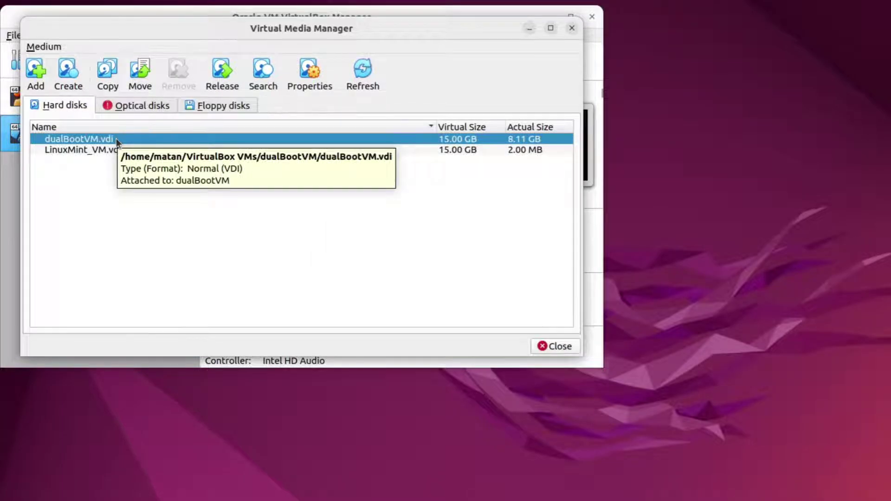
click(306, 74)
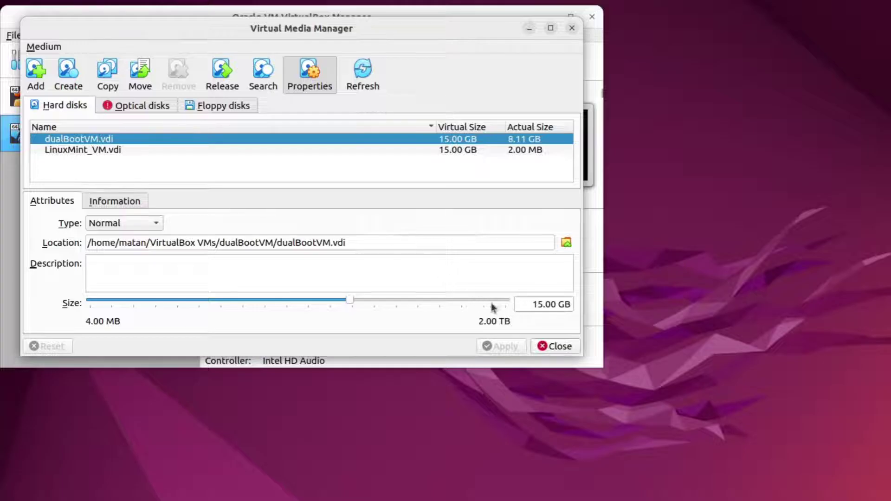
click(527, 305)
key(Delete)
text(7)
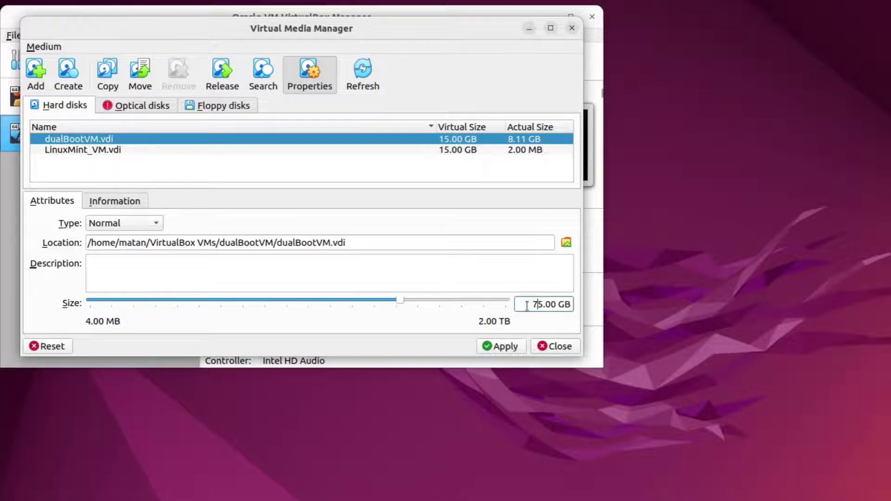
click(510, 347)
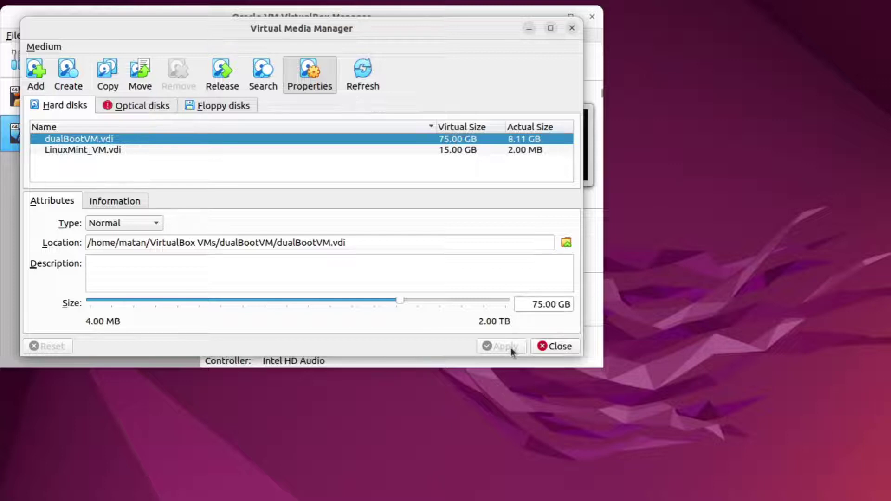
click(545, 348)
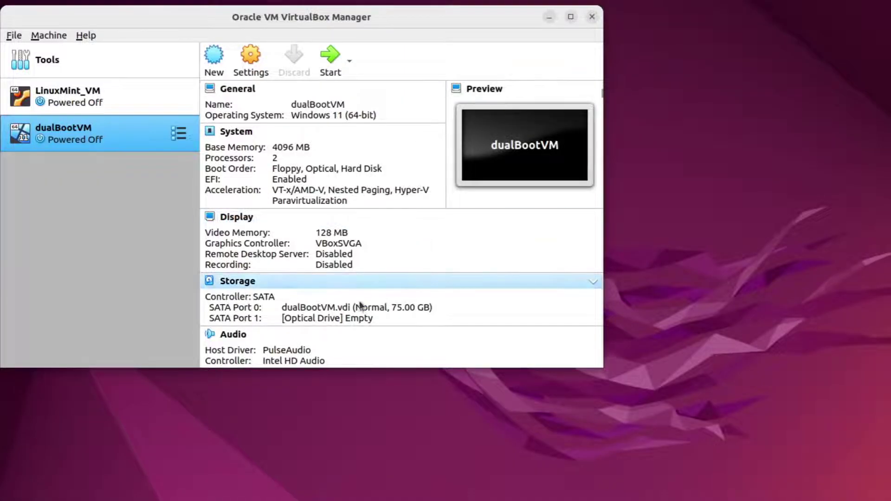
- Add Win11_EnglishInternational_x64v1.iso and insert it into dualBootVM's optical drive
click(351, 320)
click(368, 329)
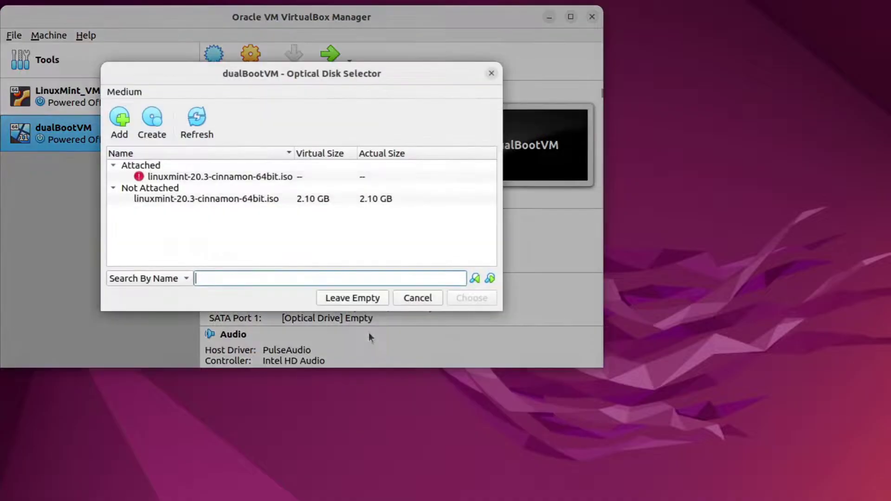
click(120, 119)
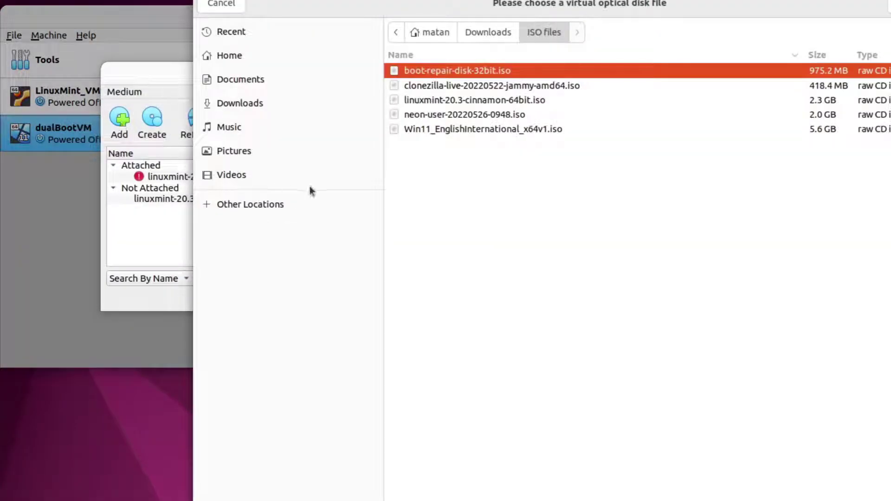
click(442, 131)
click(889, 4)
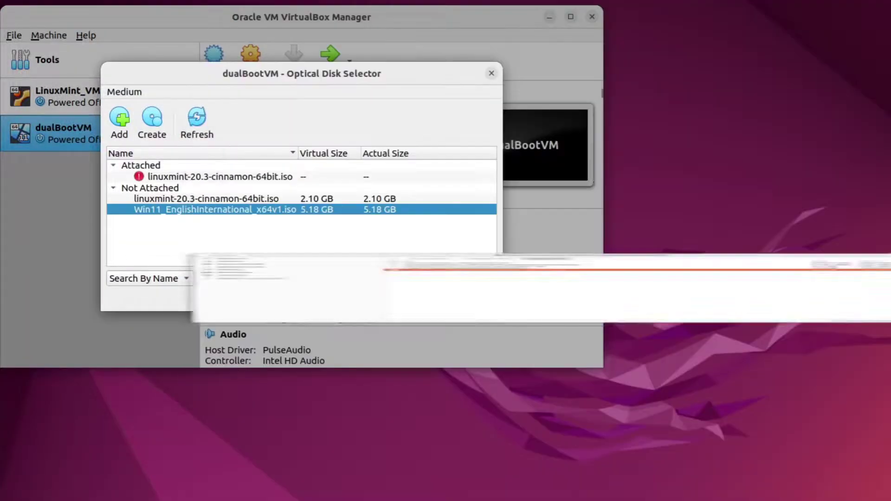
click(471, 303)
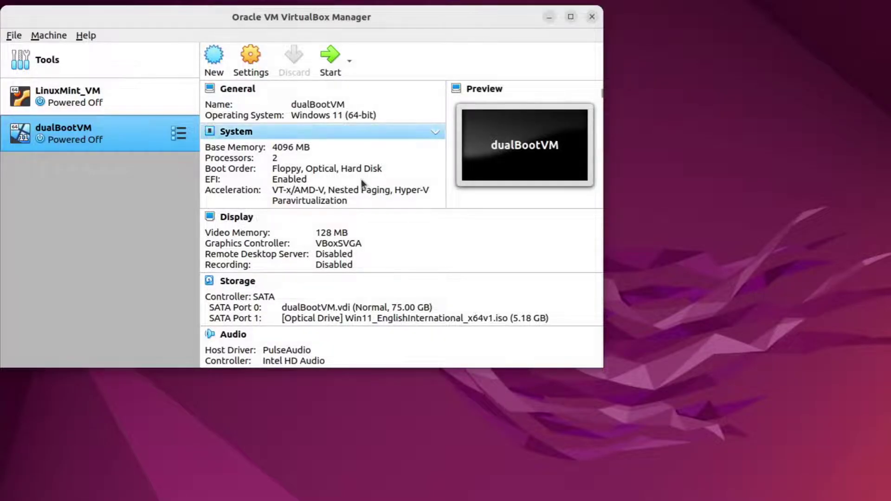
- Start dualBootVM and boot it from the UEFI VBOX CD-ROM entry in the firmware Boot Manager
click(328, 56)
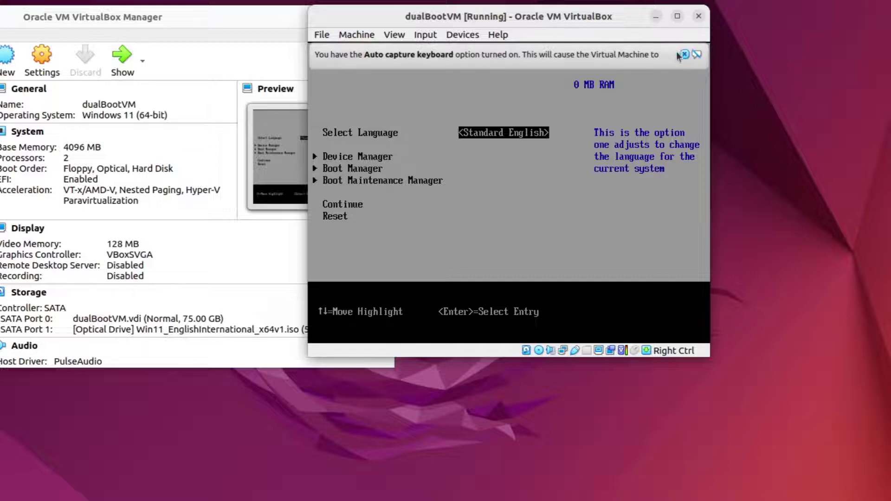
click(685, 55)
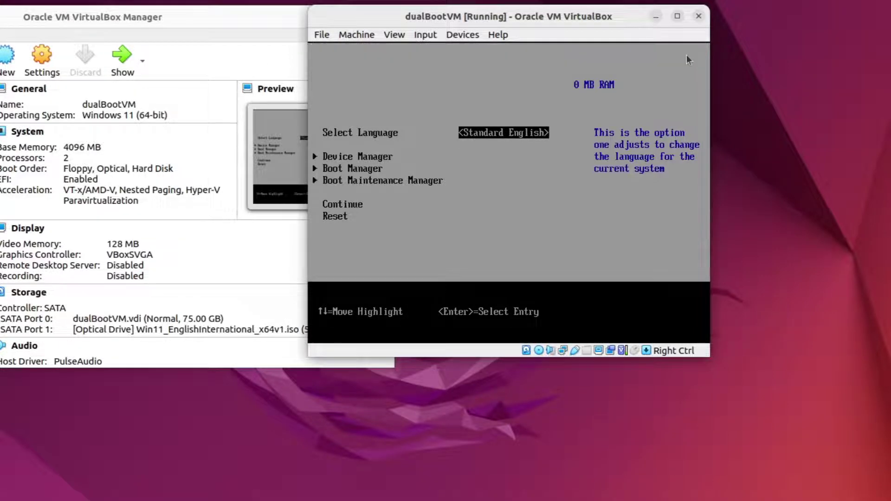
key(Down)
key(Down)
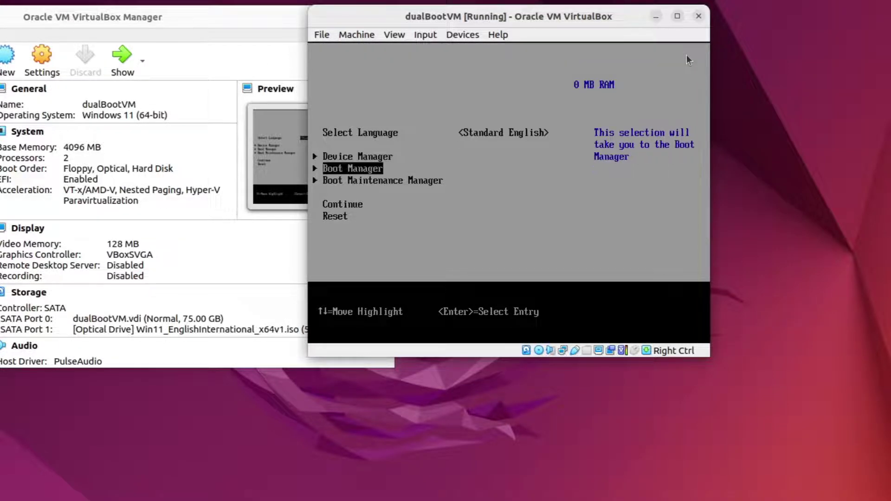
key(Return)
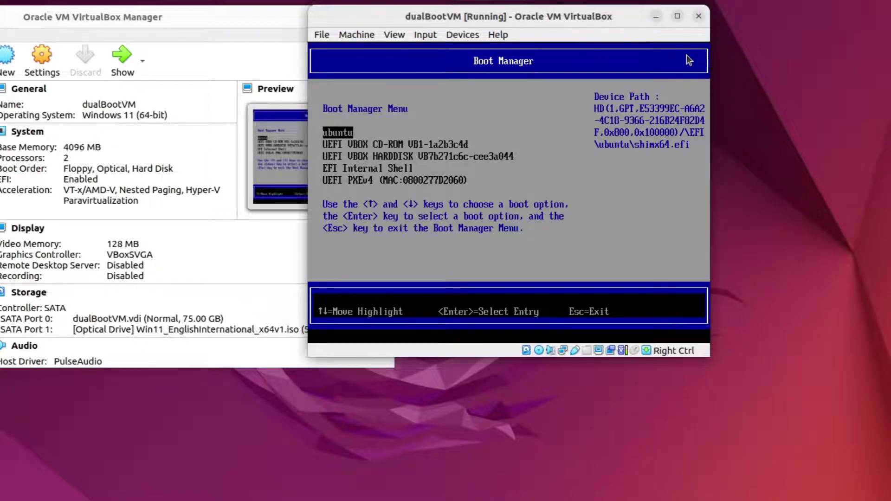
key(Down)
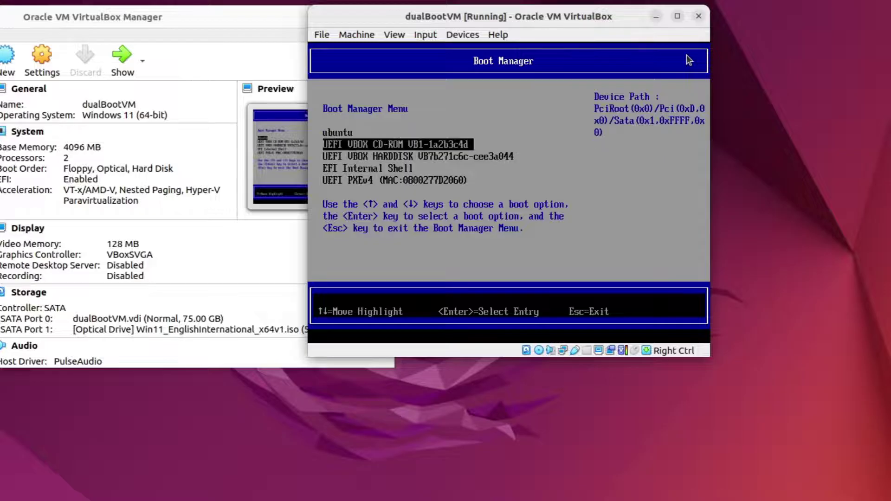
key(Return)
key(Return)
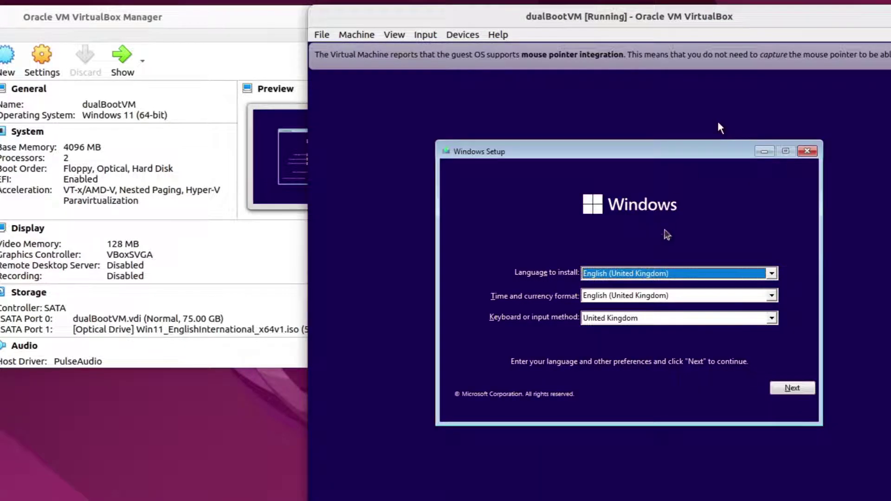
- Set the Windows Setup keyboard layout to US
click(674, 316)
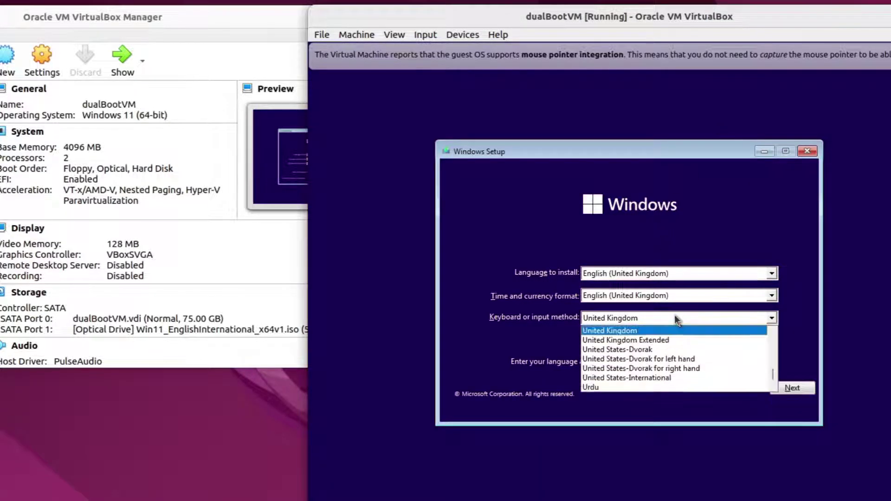
text(us)
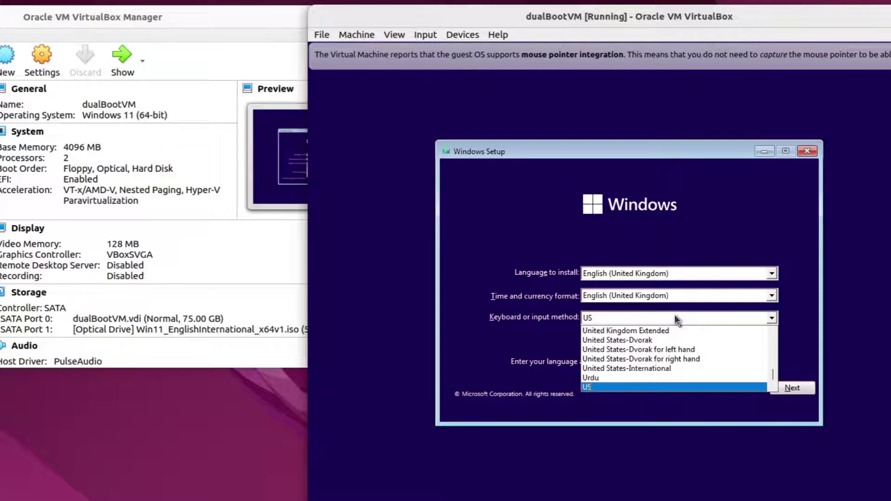
click(676, 319)
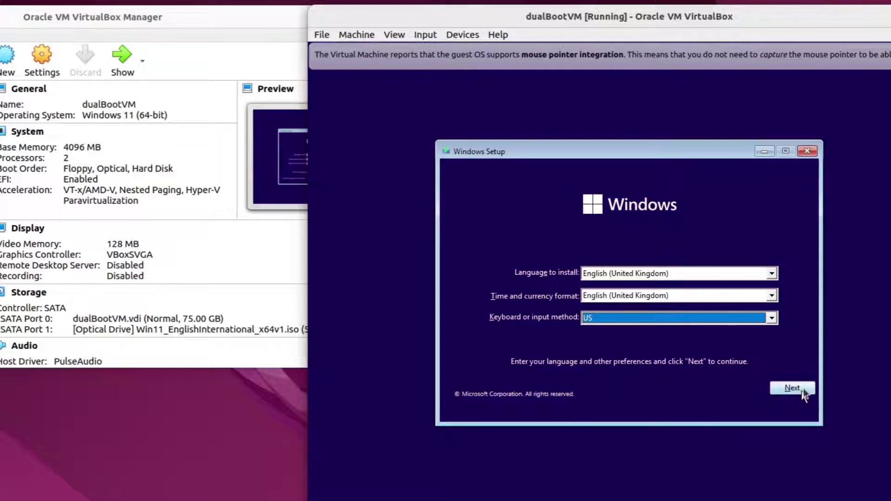
- Continue to Install now and proceed without a product key
click(791, 388)
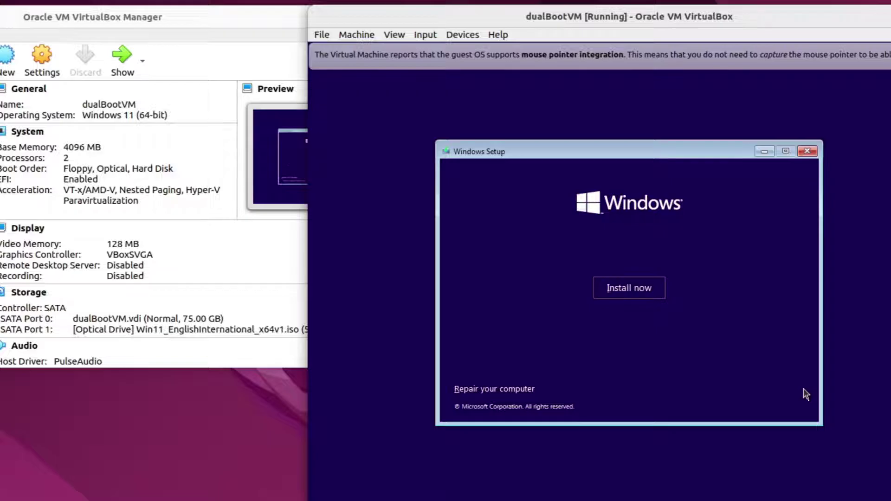
click(632, 286)
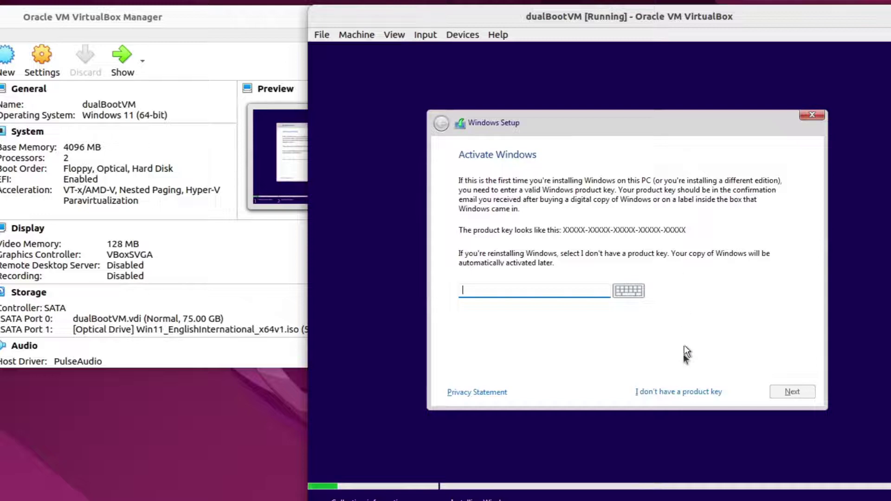
click(685, 392)
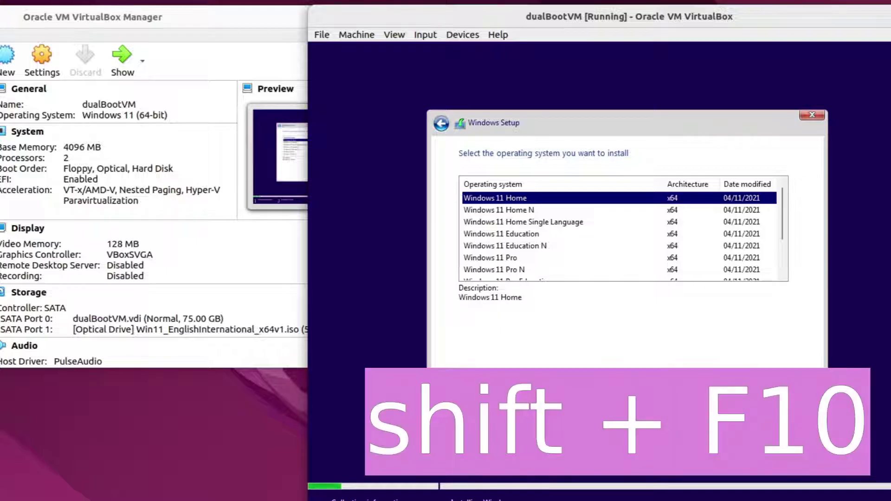
- Launch the Registry Editor with regedit from a Shift+F10 command prompt
key(shift+F10)
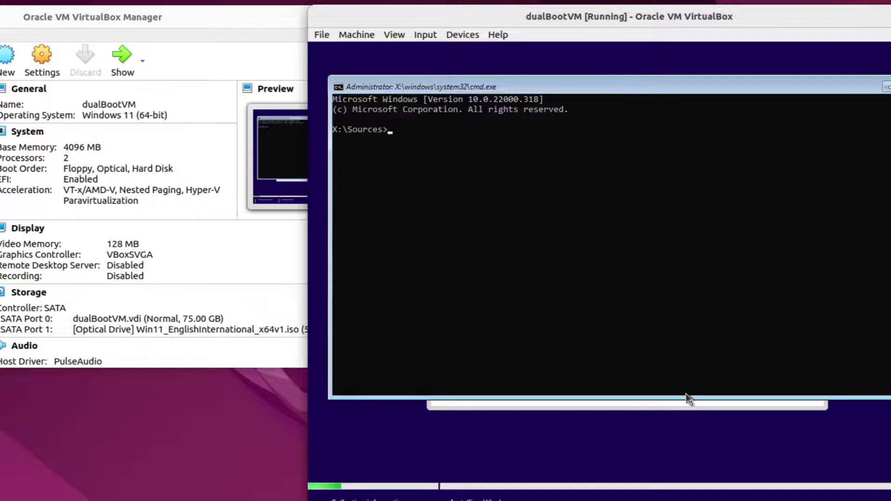
text(regedit)
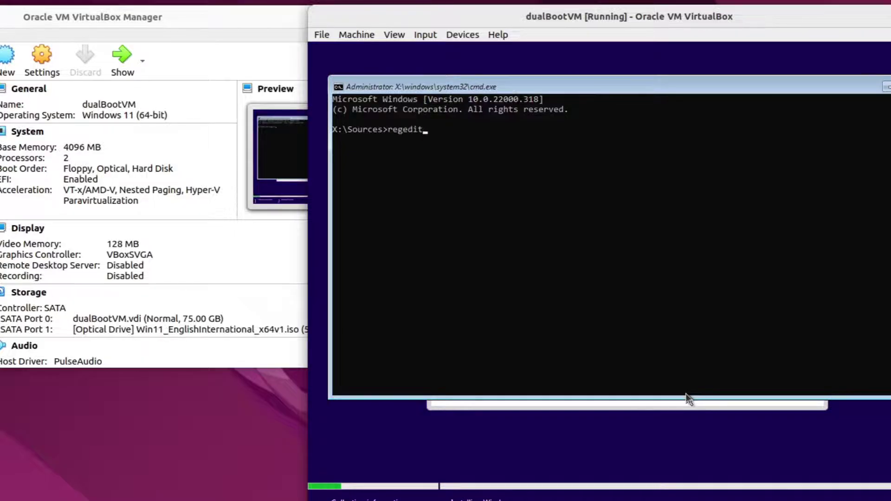
key(Return)
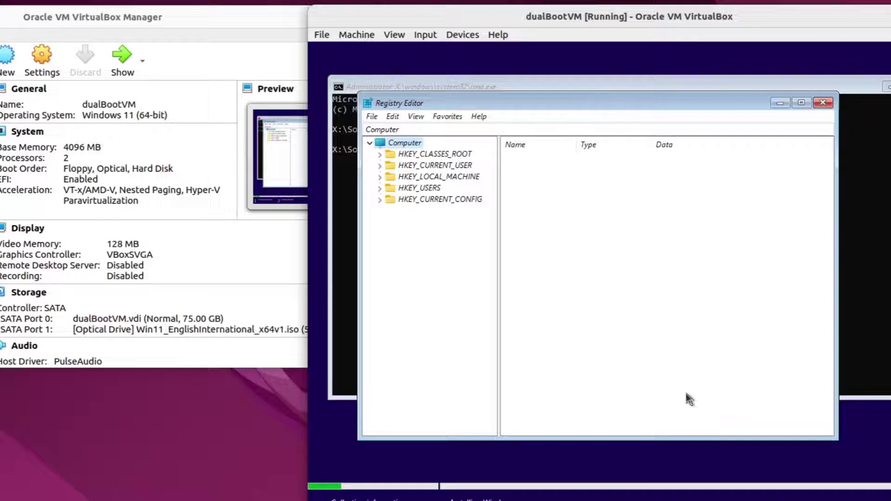
- Navigate the registry tree to HKEY_LOCAL_MACHINE\SYSTEM\Setup
key(Down)
key(Down)
key(Down)
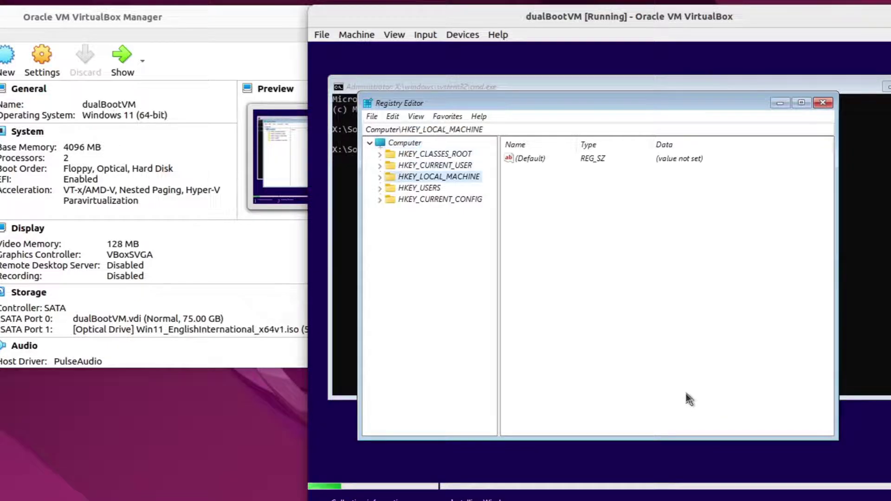
key(Right)
key(Down)
key(Down)
key(Down)
key(Down)
key(Down)
key(Down)
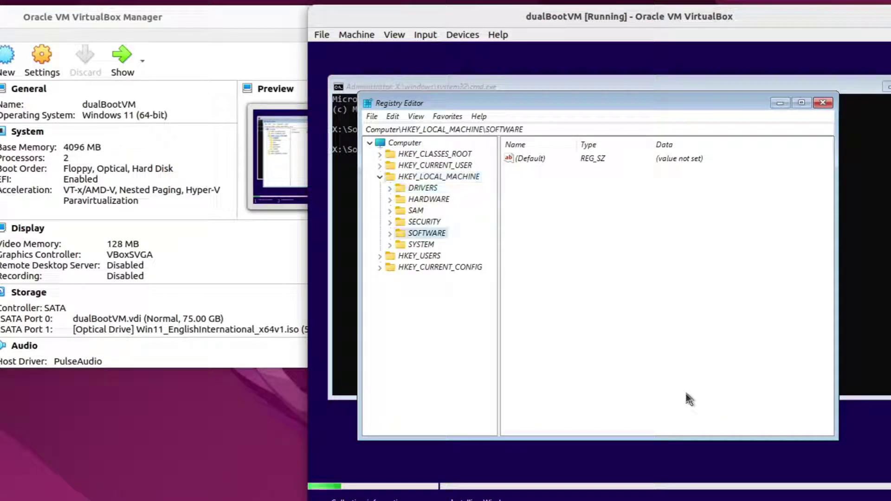
key(Right)
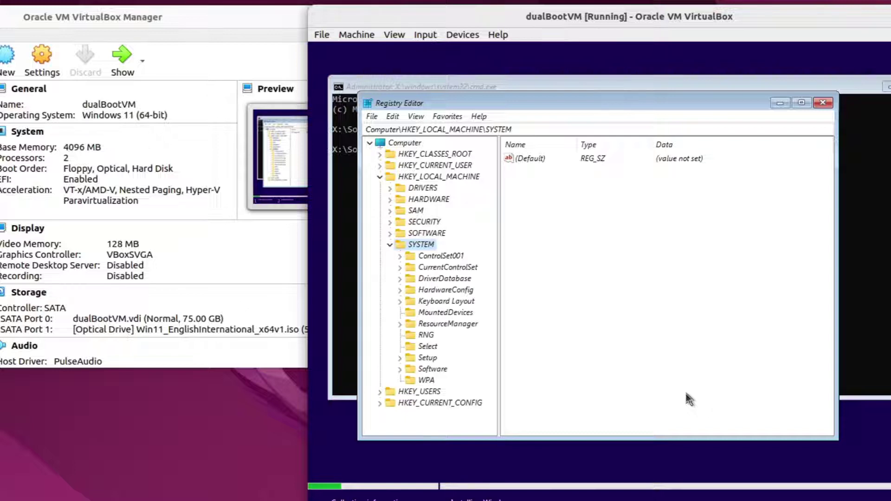
key(Down)
key(Down)
key(Down)
key(Down)
key(Down)
key(Down)
key(Down)
key(Down)
key(Down)
key(Down)
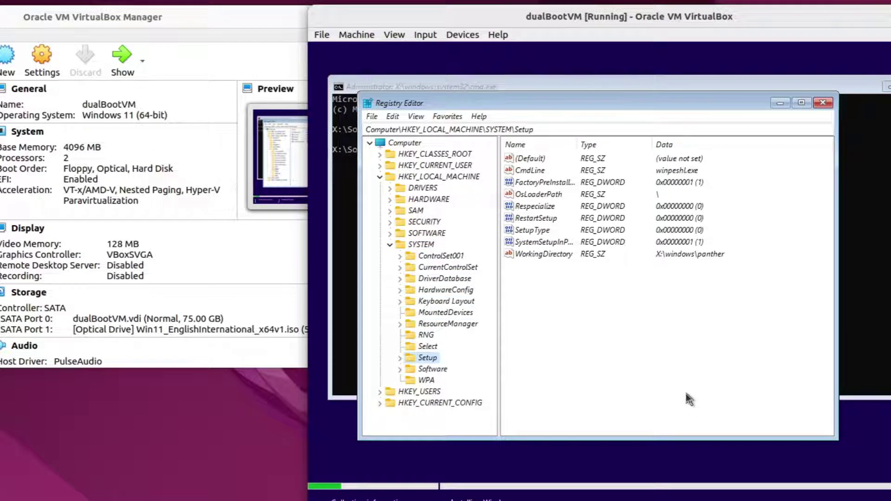
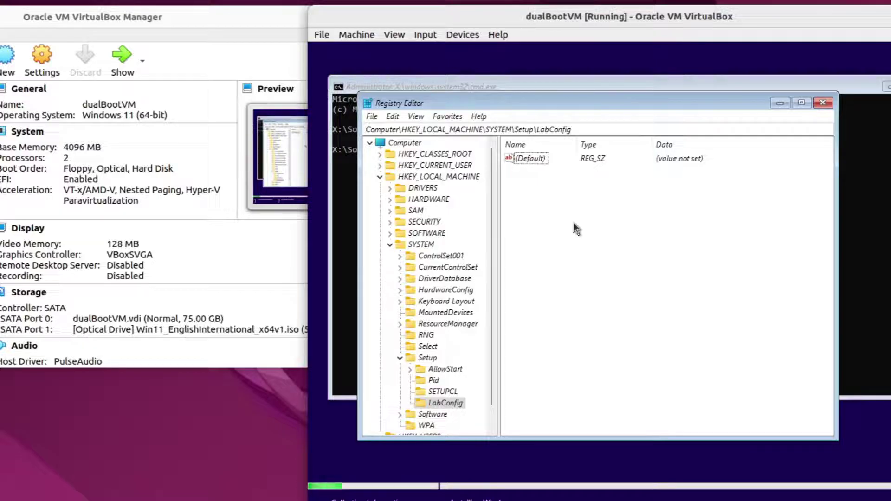
- Create two DWORD (32-bit) values, BypassTPMCheck and BypassSecureBootCheck, under LabConfig
right_click(574, 225)
mouse_move(602, 233)
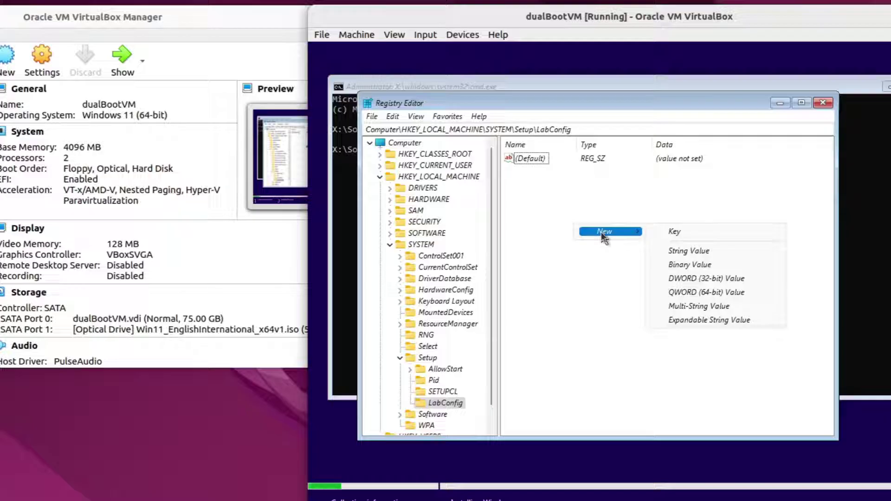
click(683, 278)
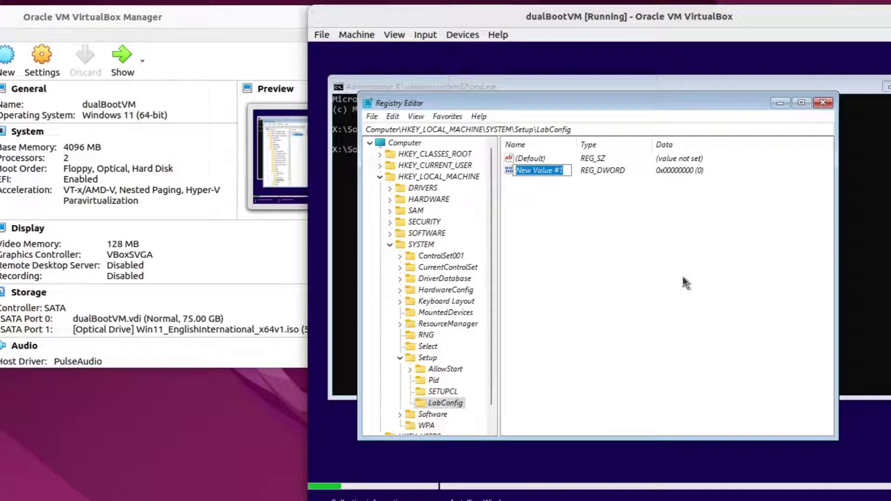
text(BypassTPMCheck)
key(Return)
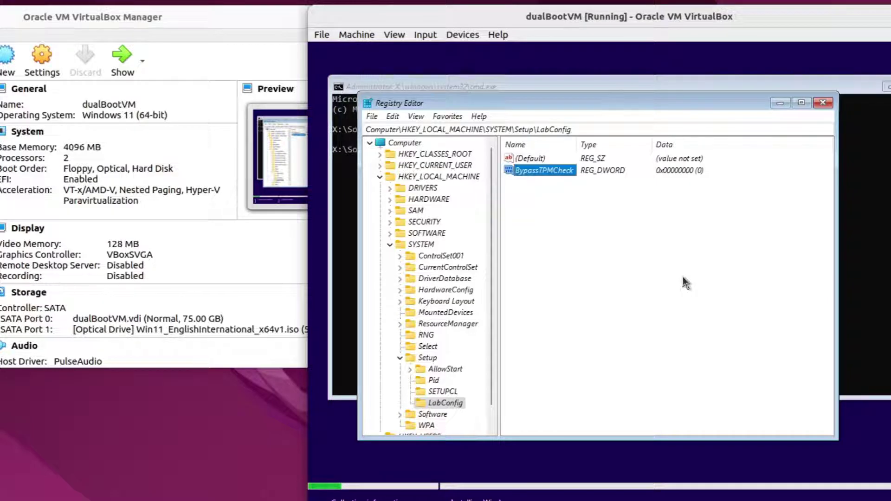
right_click(683, 278)
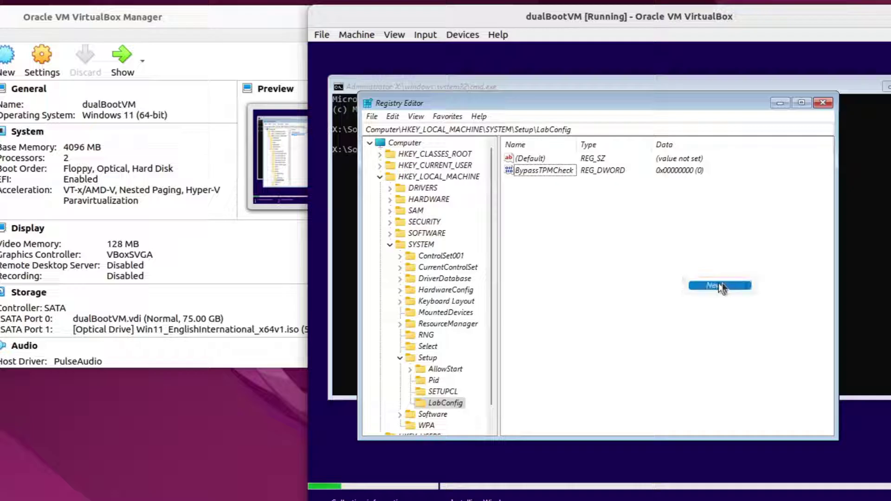
mouse_move(724, 283)
click(787, 331)
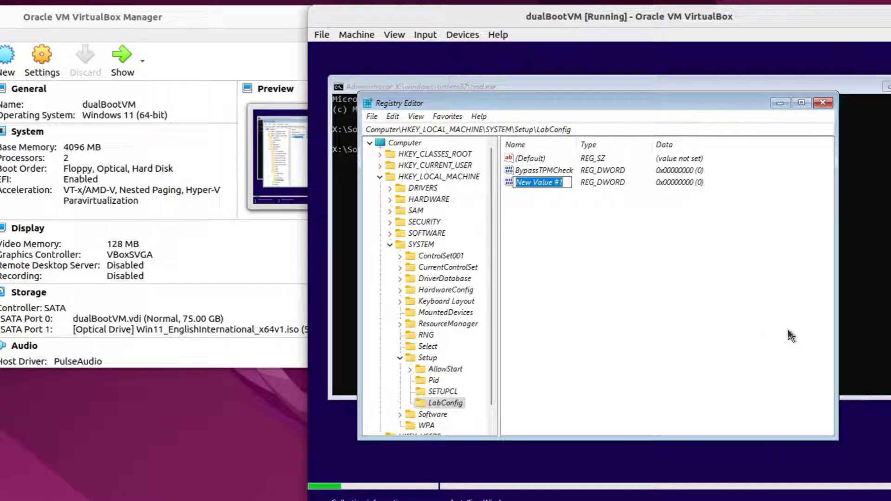
text(BypassS)
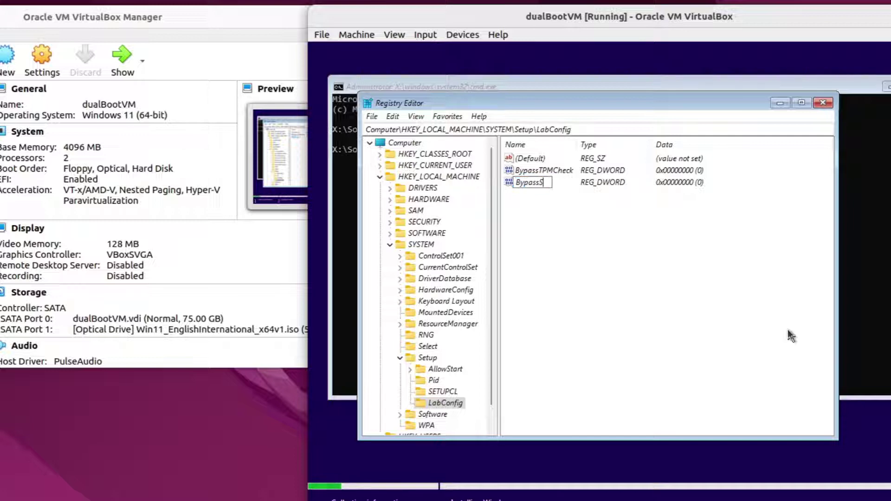
text(ecureBootCheck)
key(Return)
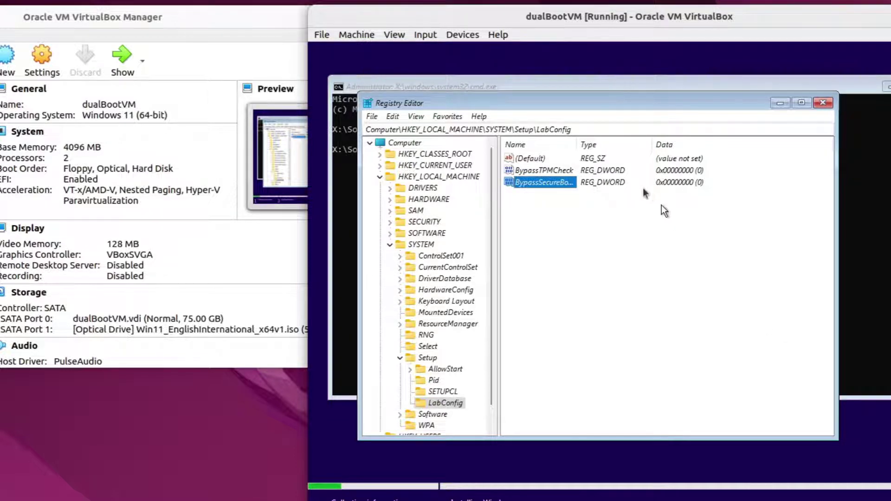
- Set the data of both BypassSecureBootCheck and BypassTPMCheck to 1
double_click(576, 146)
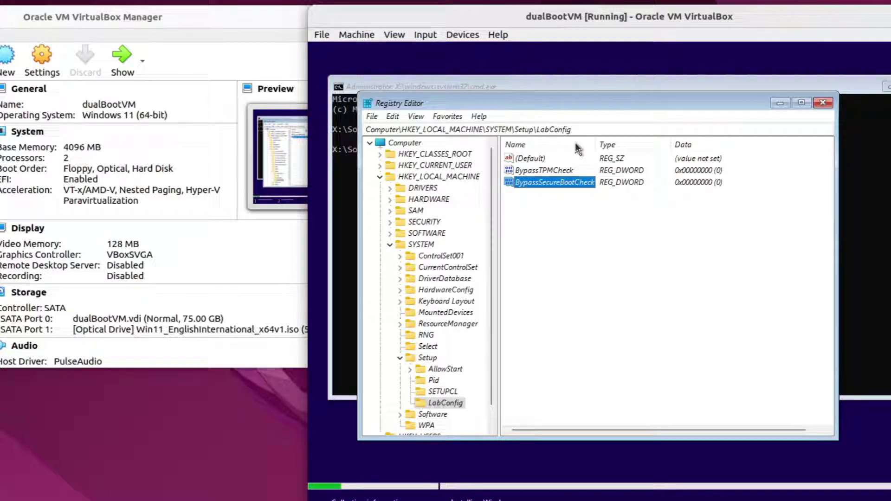
key(Return)
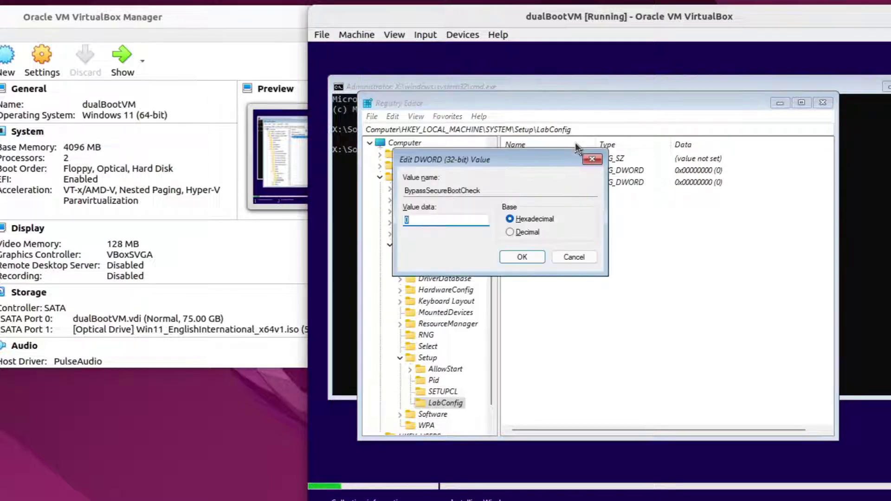
text(1)
key(Return)
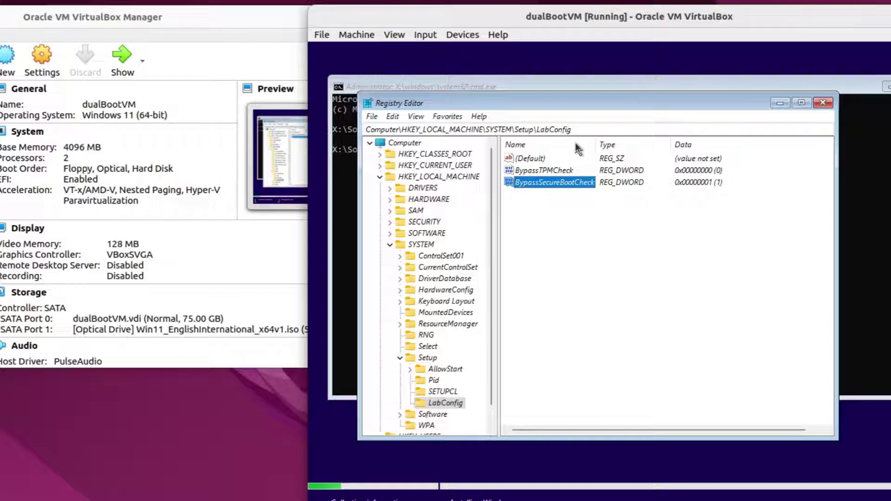
key(Up)
key(Return)
text(1)
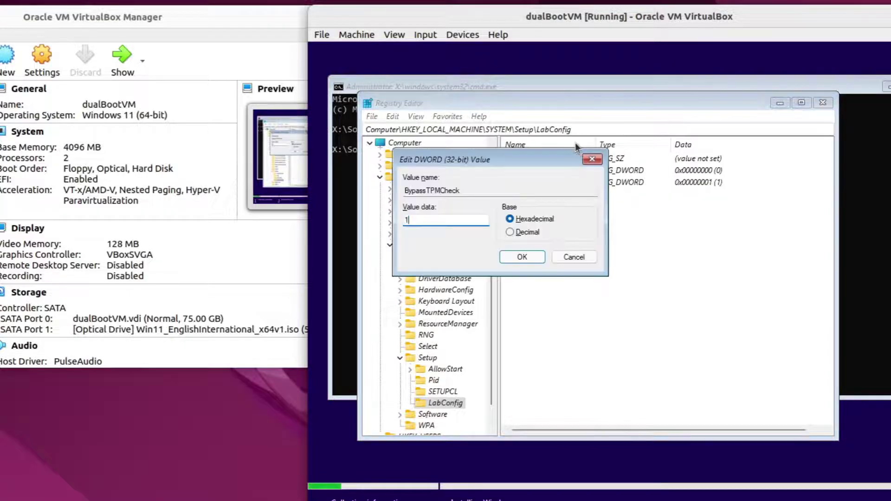
key(Return)
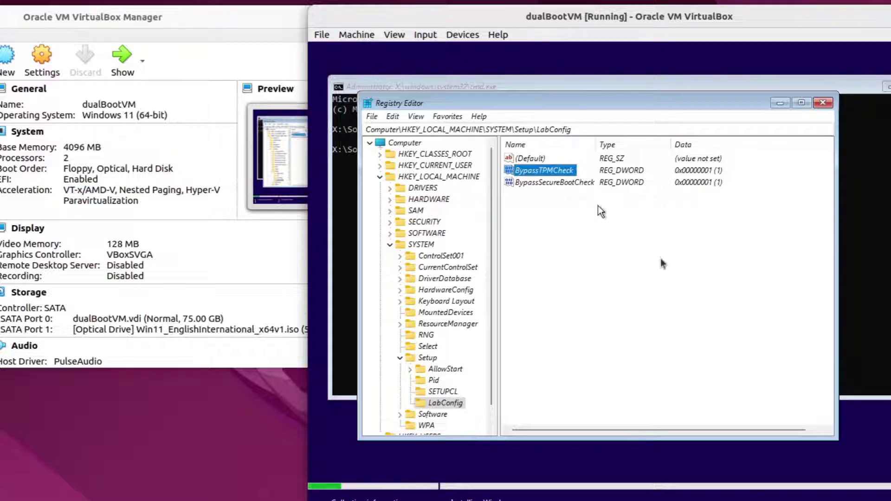
- Choose Windows 11 Pro, accept the licence terms, and pick the Custom install type
click(880, 427)
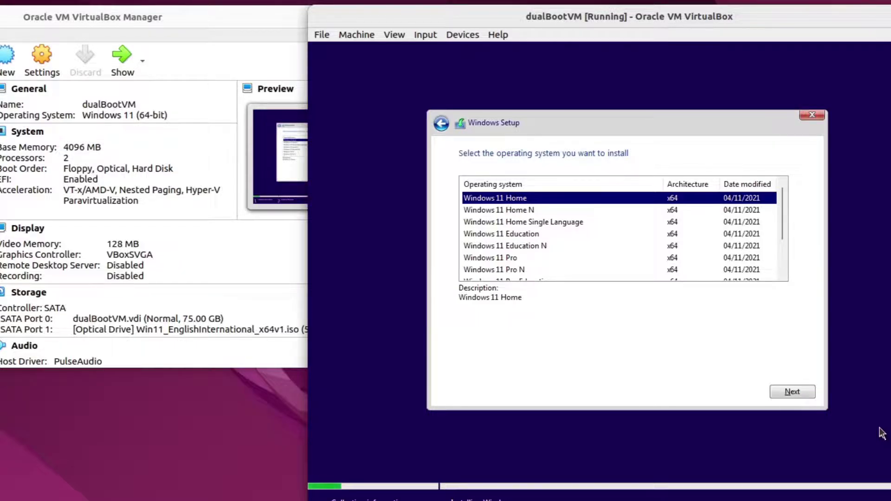
key(Down)
key(Down)
key(Down)
key(Down)
key(Down)
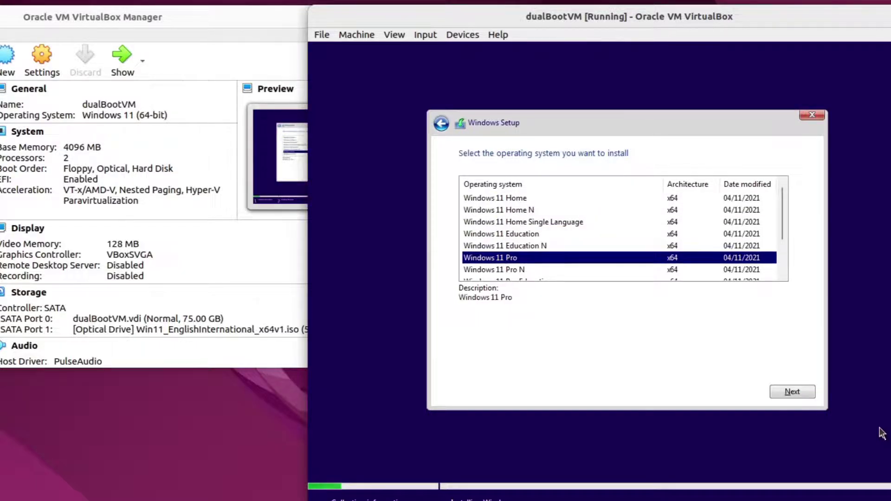
key(Return)
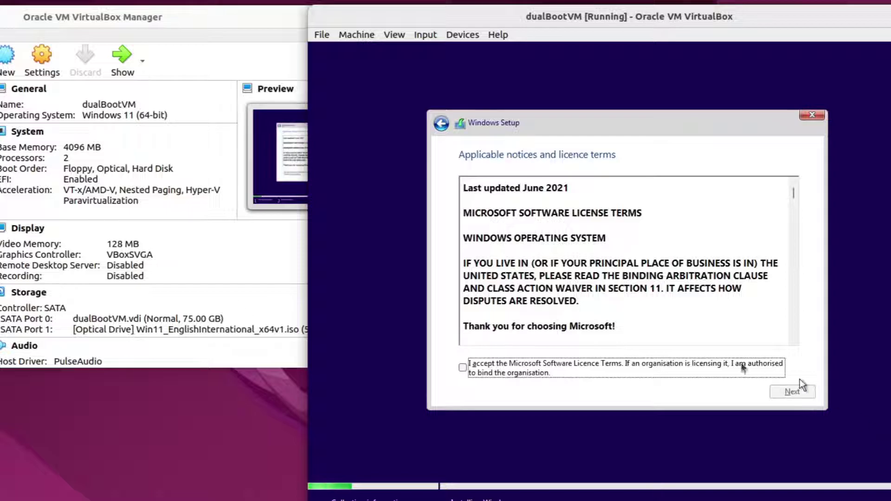
click(690, 370)
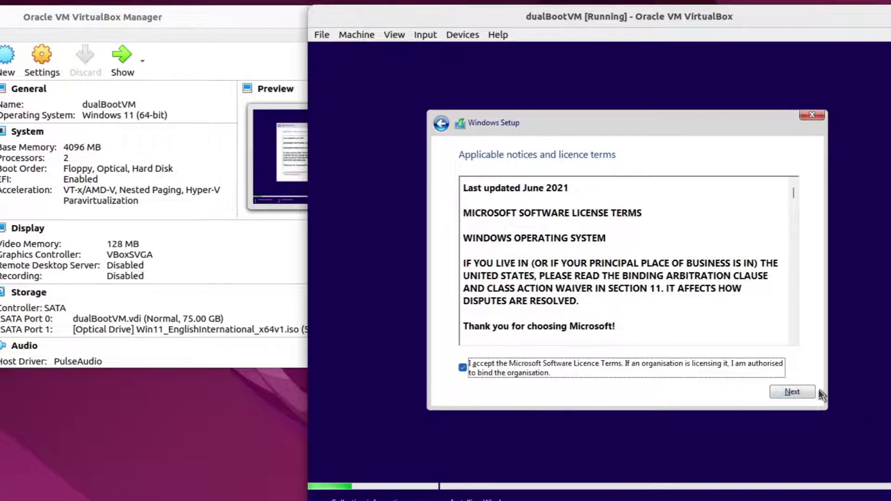
click(801, 391)
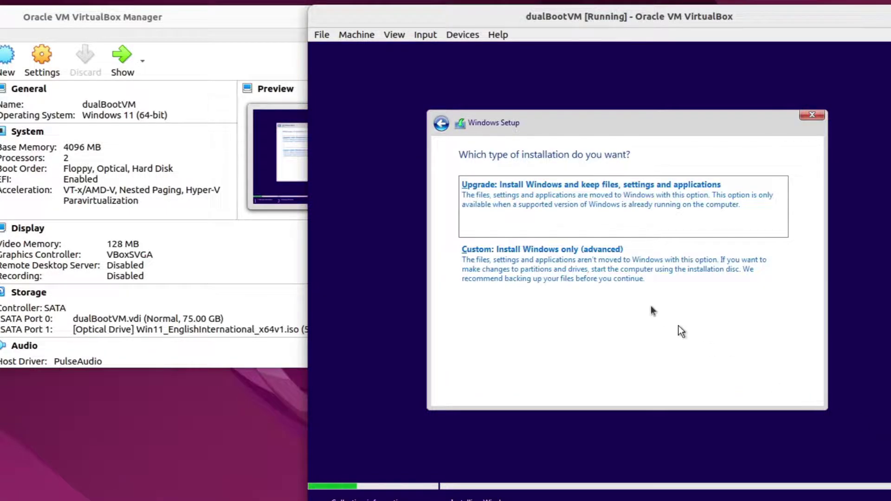
click(627, 279)
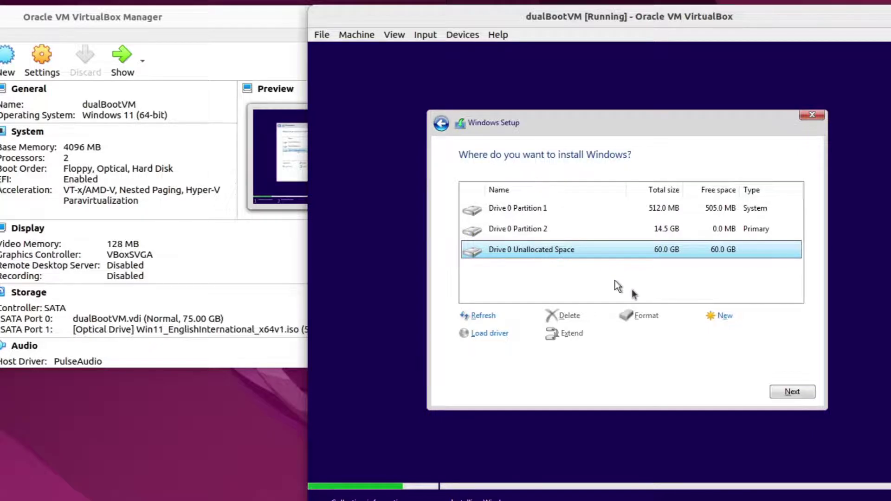
- Create a 61440 MB partition from the 60 GB unallocated space and install Windows onto it
click(730, 316)
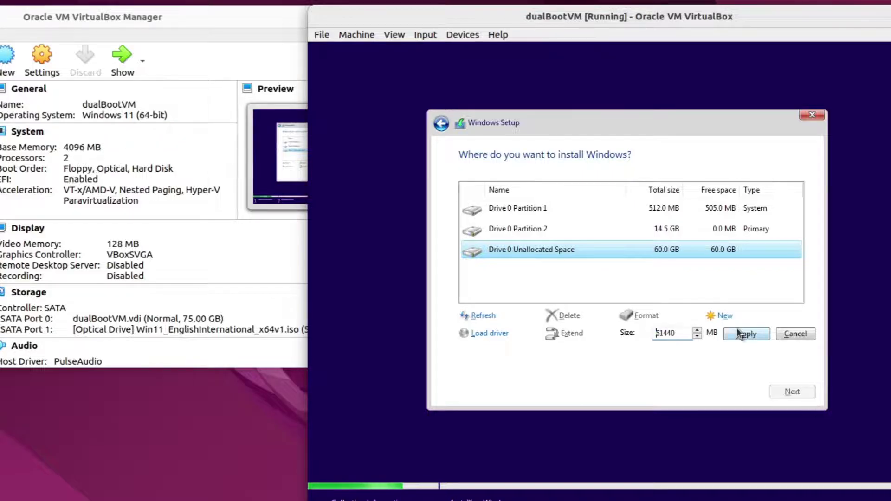
click(739, 333)
click(719, 334)
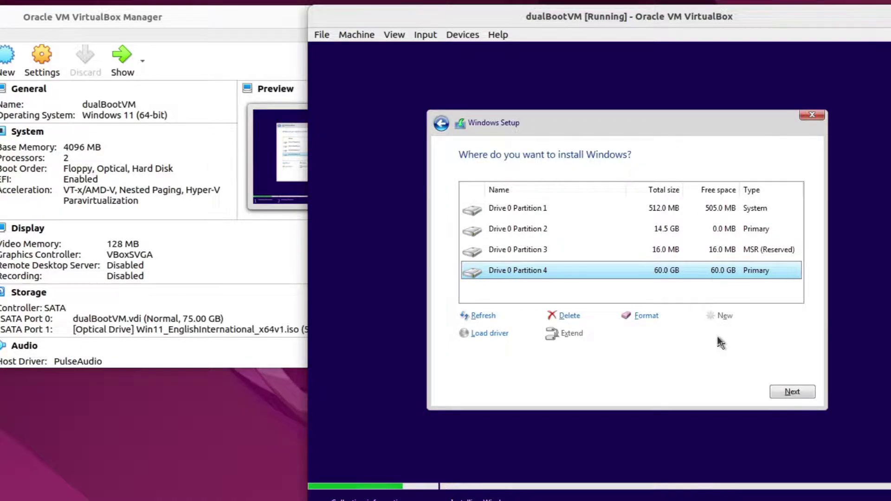
click(790, 393)
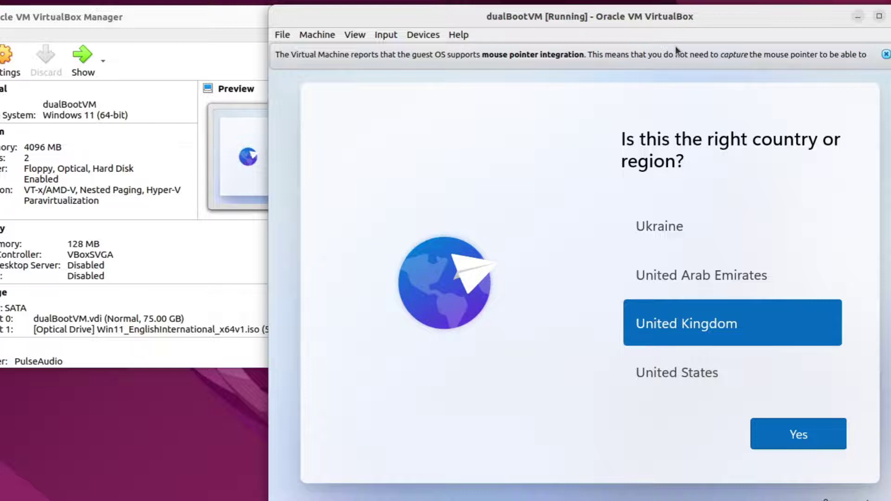
- Confirm United Kingdom as region, choose the US keyboard layout, and skip a second layout
click(794, 435)
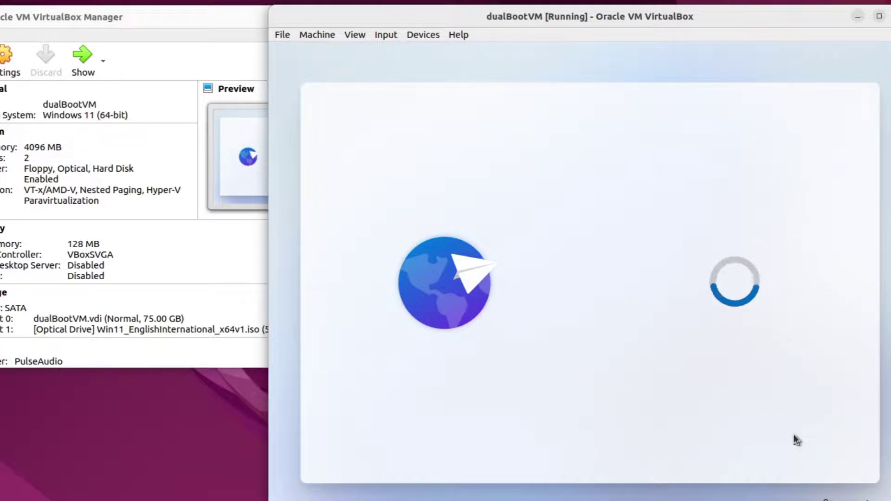
scroll(746, 358, down, 10)
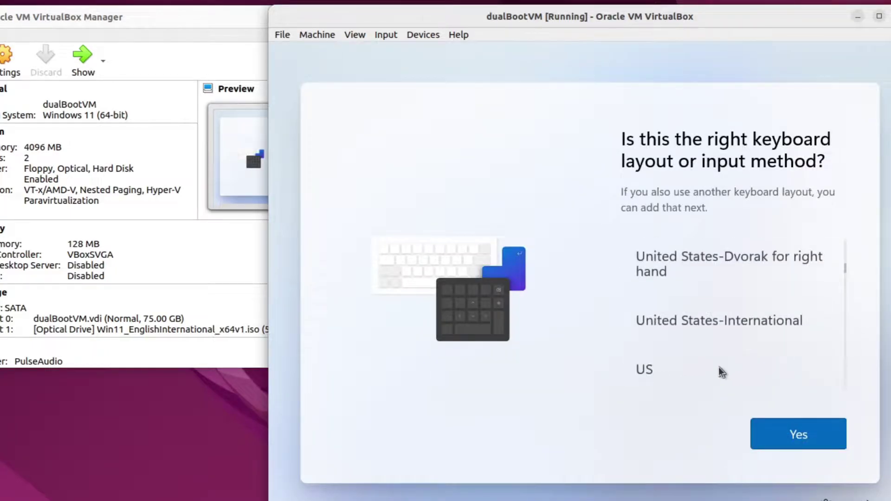
click(718, 369)
click(780, 436)
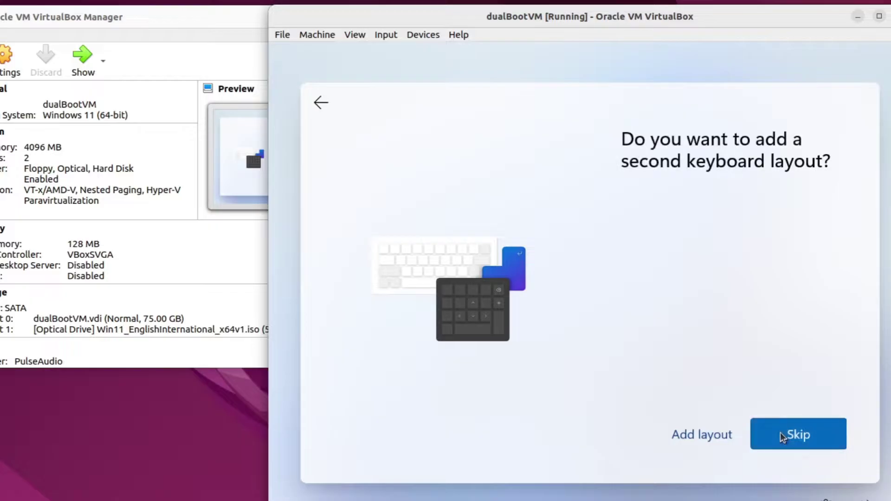
click(782, 435)
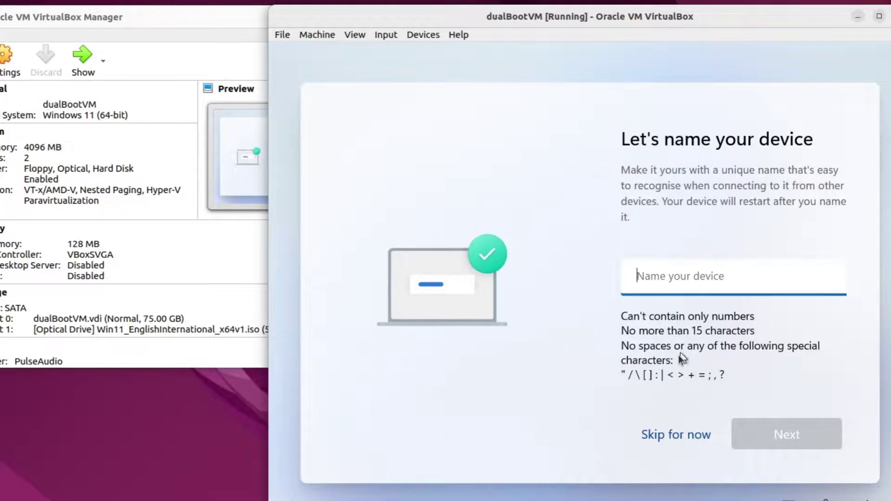
- Skip device naming and choose an offline local account instead of a Microsoft account
click(664, 435)
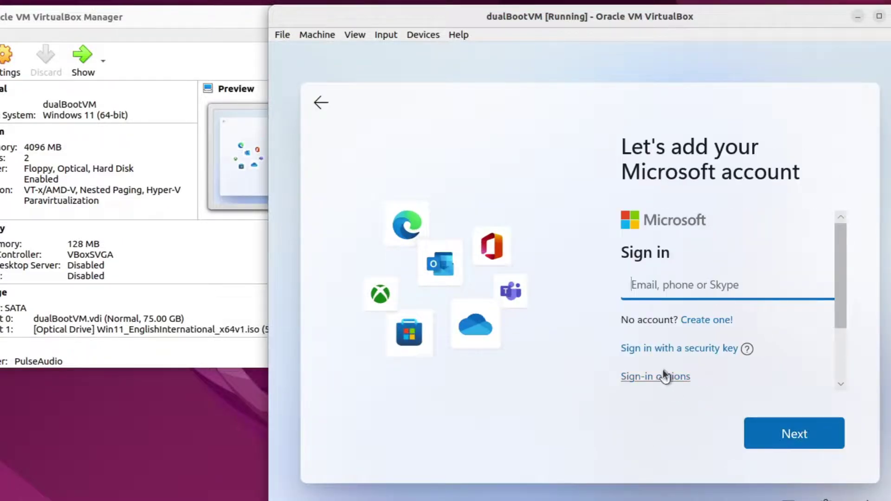
click(663, 375)
click(663, 370)
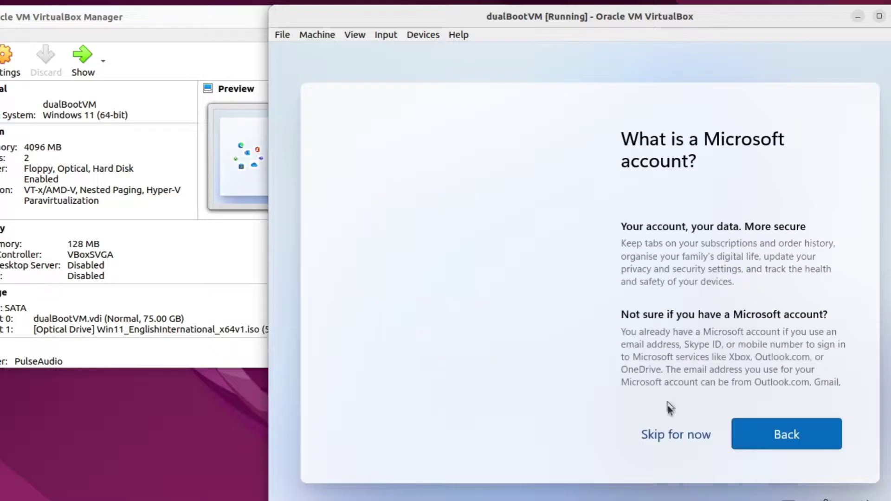
click(675, 432)
- Enter the local account name and set its password, confirming it twice
text(M)
key(Return)
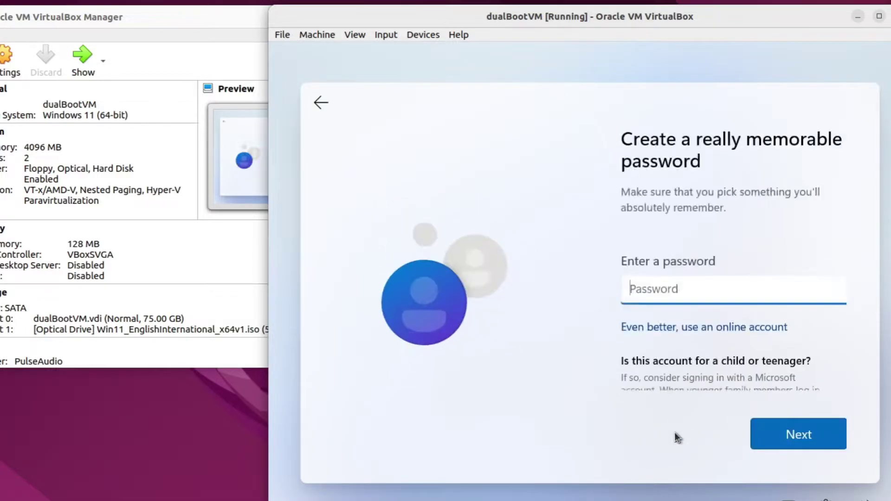
text(•••)
key(Return)
text(•••)
key(Return)
- Pick three security questions and enter an answer for each
key(Down)
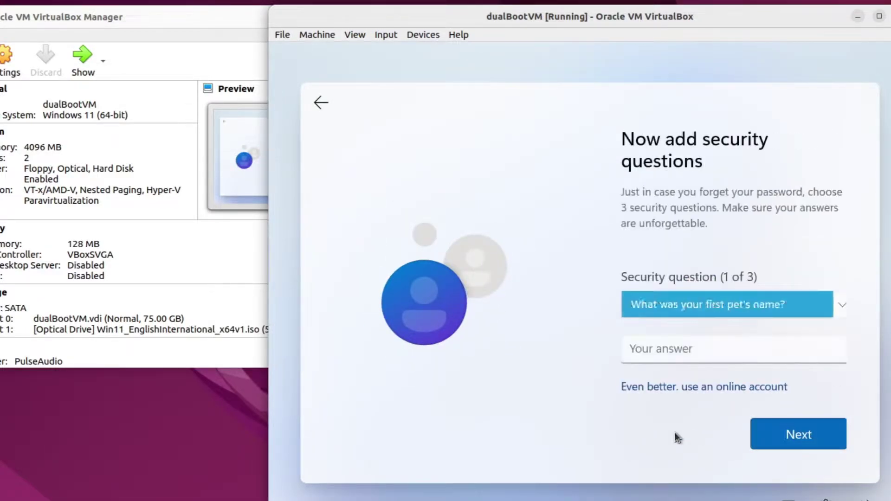
key(Tab)
text(answer1)
key(Return)
key(Down)
key(Tab)
text(answer2)
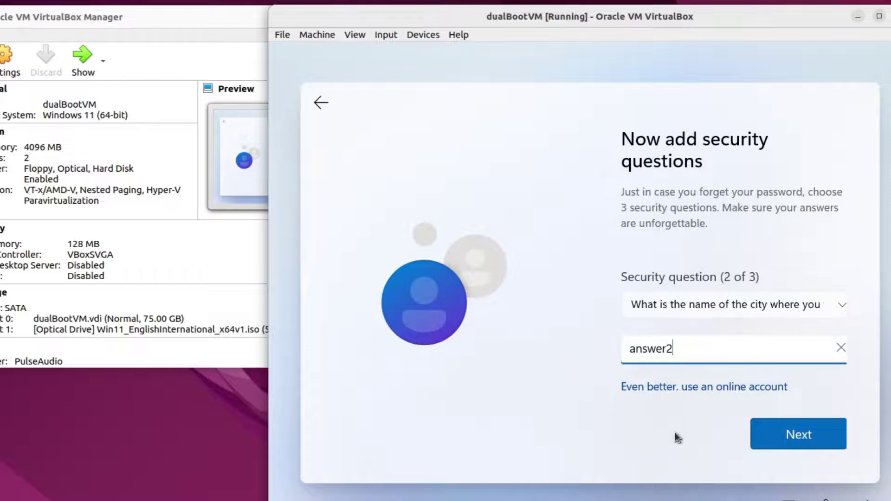
key(Return)
key(Down)
key(Tab)
text(answer3)
key(Return)
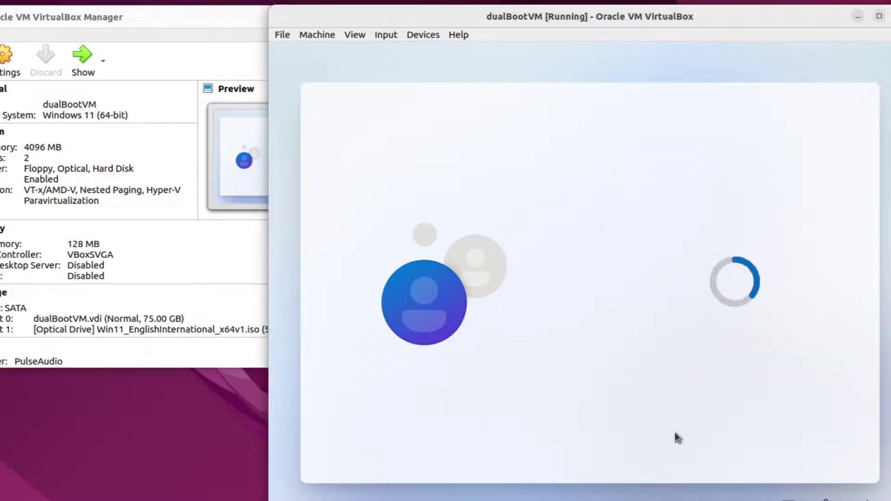
- Turn off location and Find my device, and send only required diagnostic data
scroll(704, 381, down, 3)
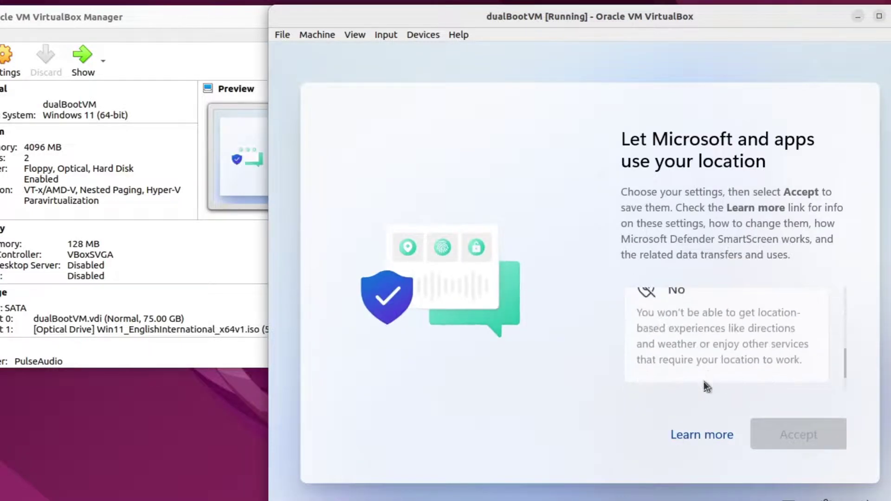
click(705, 372)
click(782, 424)
scroll(728, 348, down, 3)
click(729, 349)
click(774, 426)
scroll(733, 339, down, 3)
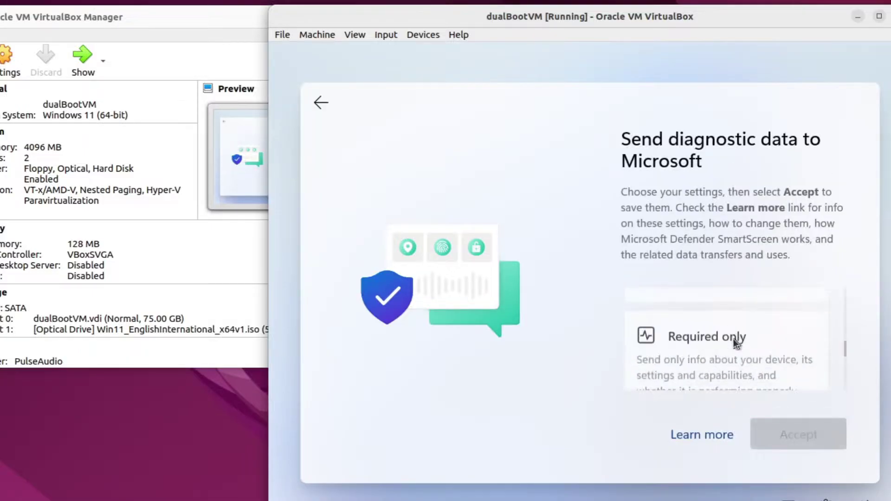
click(732, 339)
click(783, 434)
- Decline inking and typing data, tailored experiences, and the advertising ID
scroll(734, 339, down, 3)
click(734, 339)
click(788, 434)
scroll(743, 337, down, 3)
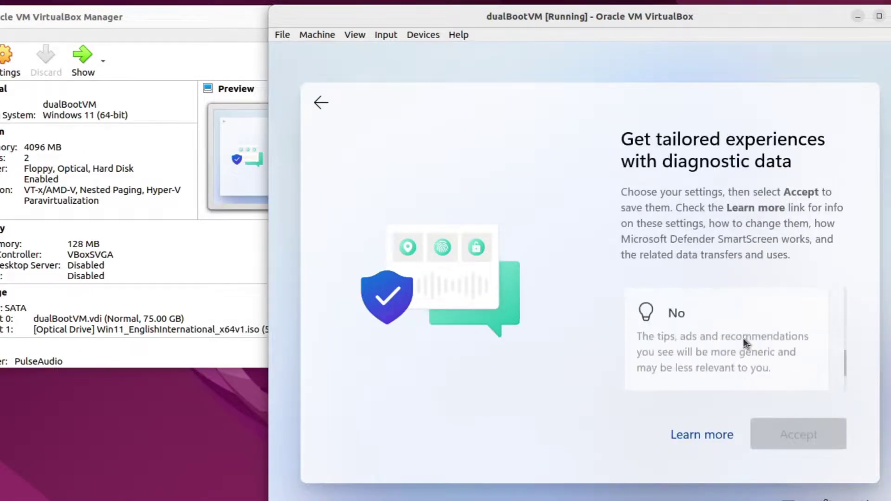
click(743, 338)
click(787, 428)
scroll(744, 373, down, 3)
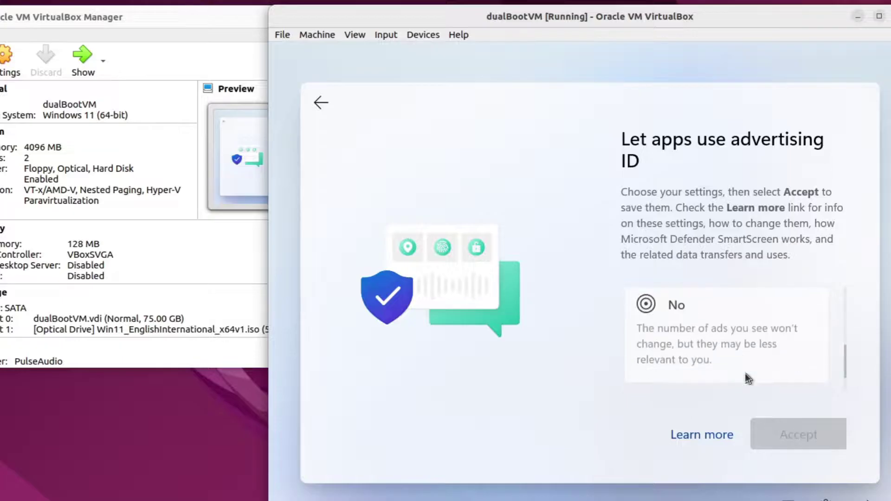
click(746, 373)
click(798, 431)
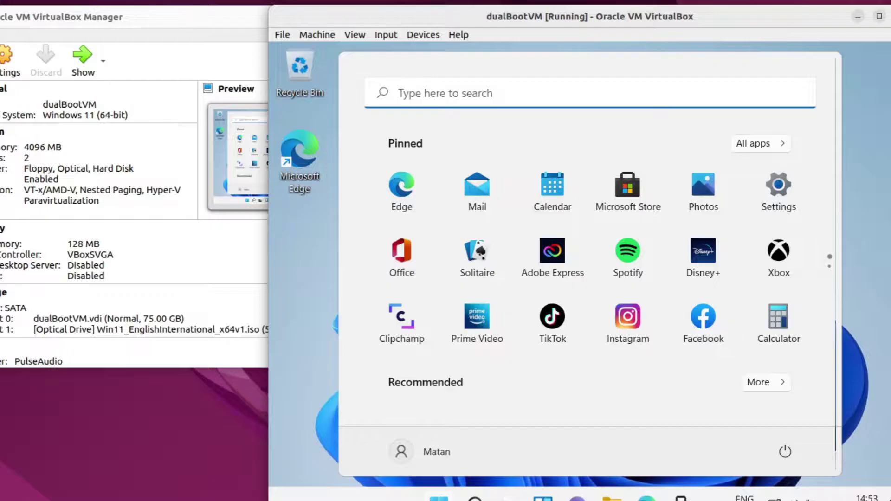
- Restart Windows 11 from the Start menu's power options
click(877, 344)
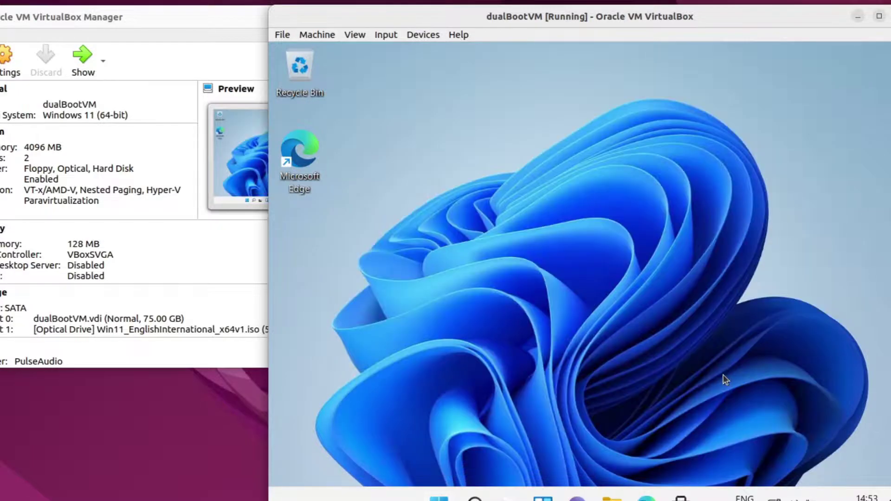
click(439, 499)
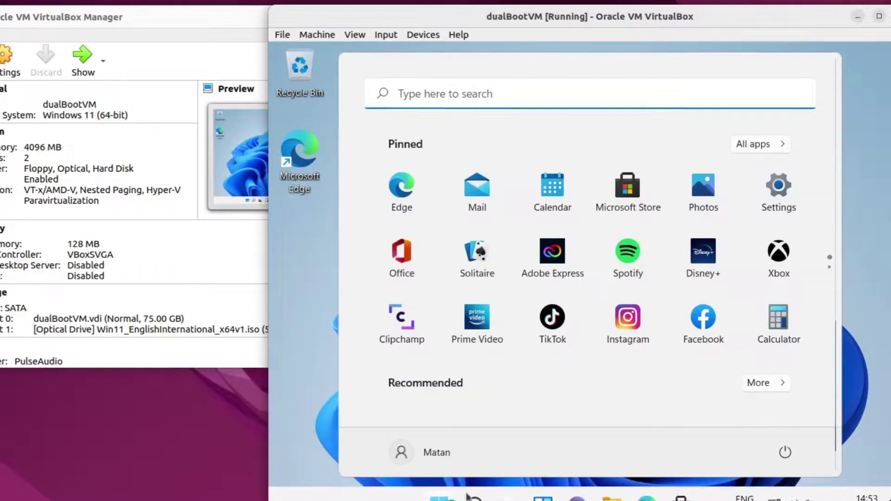
click(796, 453)
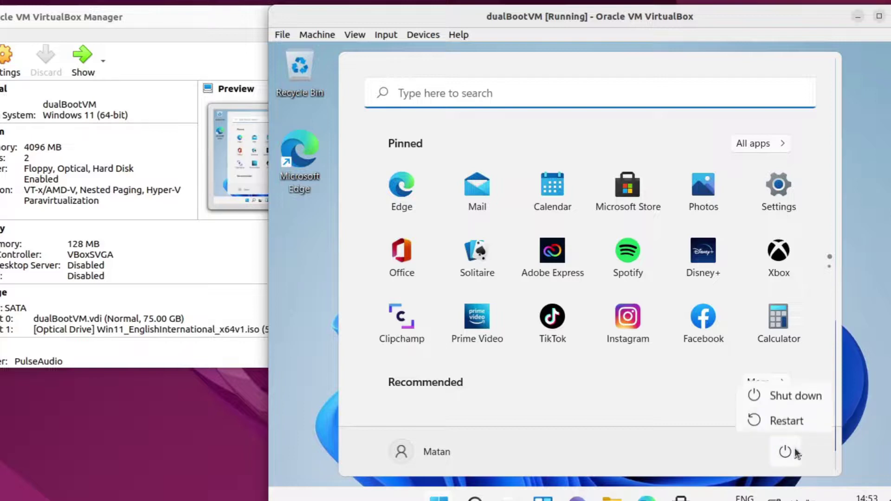
click(804, 417)
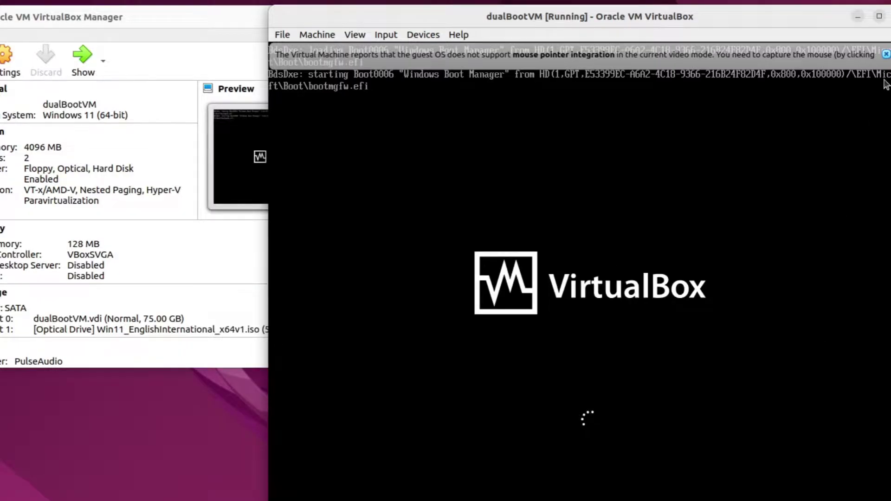
- After reboot, restart again from the sign-in screen, confirming Restart anyway
click(885, 53)
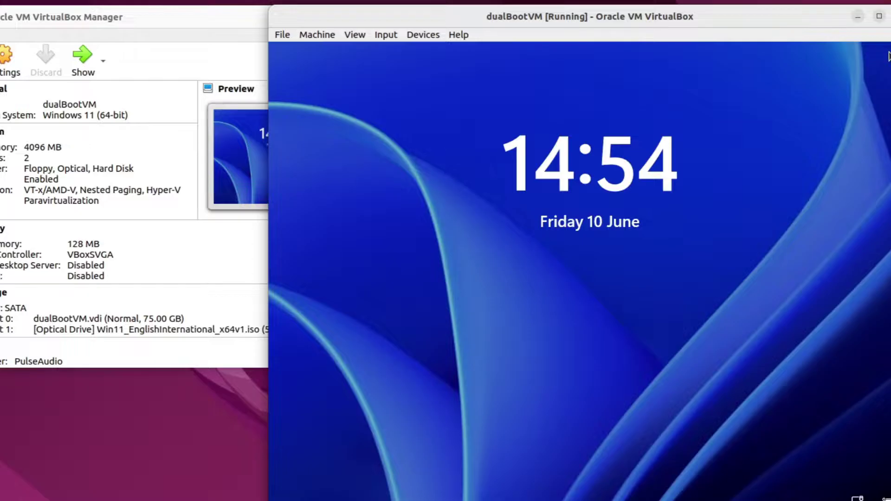
click(699, 168)
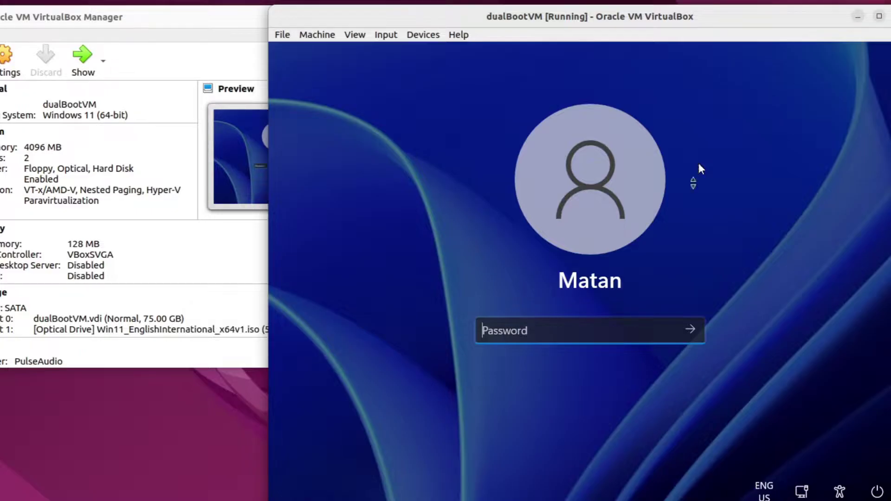
click(875, 492)
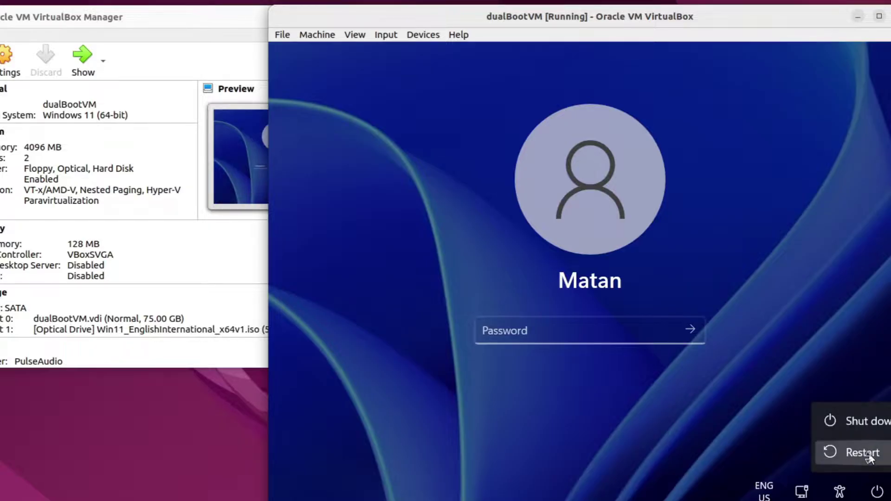
click(865, 453)
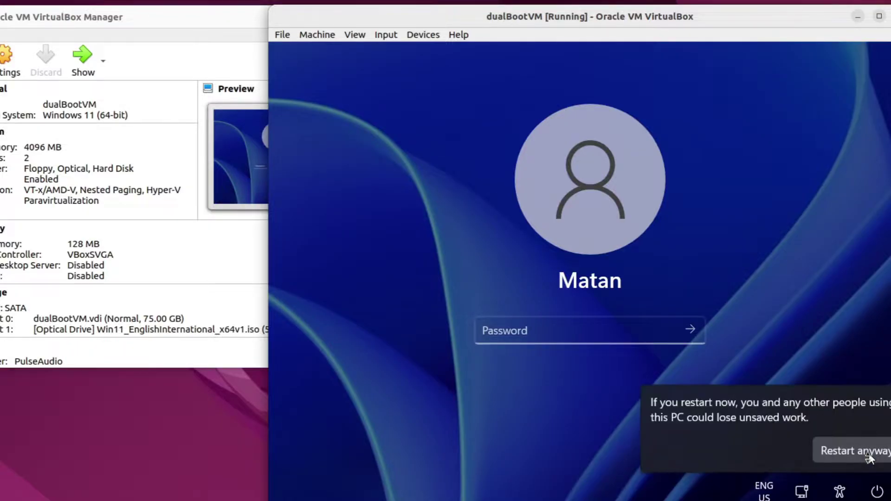
click(868, 453)
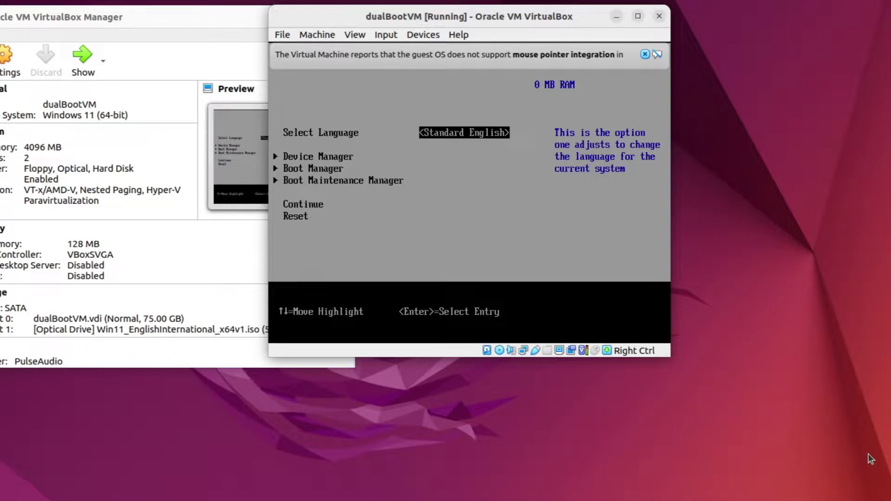
- In the firmware Boot Manager, select the ubuntu entry to boot Linux Mint
key(Down)
key(Down)
key(Return)
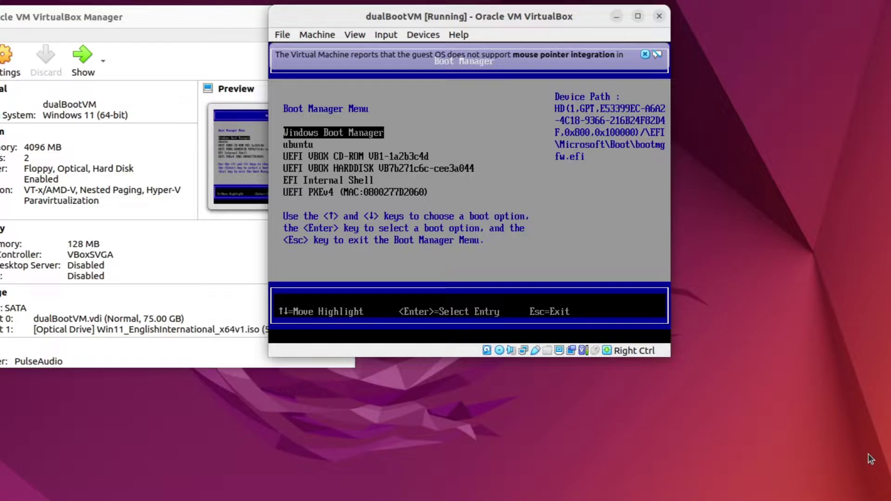
key(Down)
key(Return)
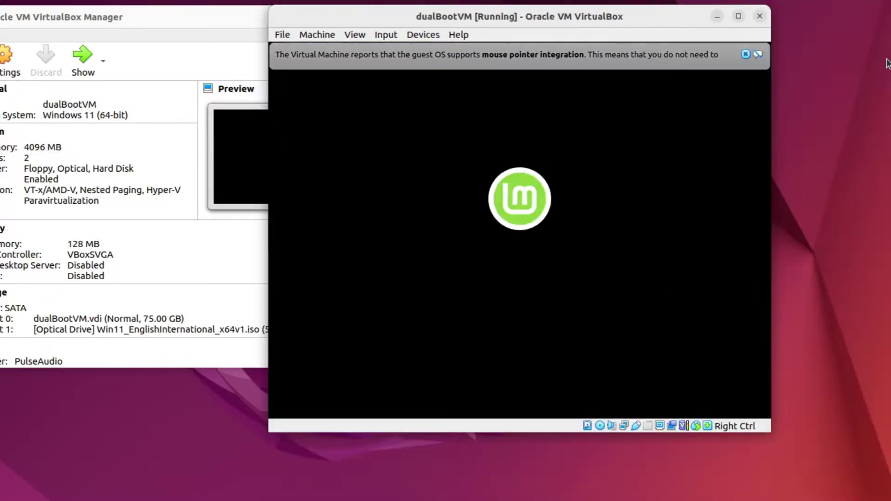
- Open the Home folder, browse the 64 GB Windows volume, then close the file manager
click(745, 55)
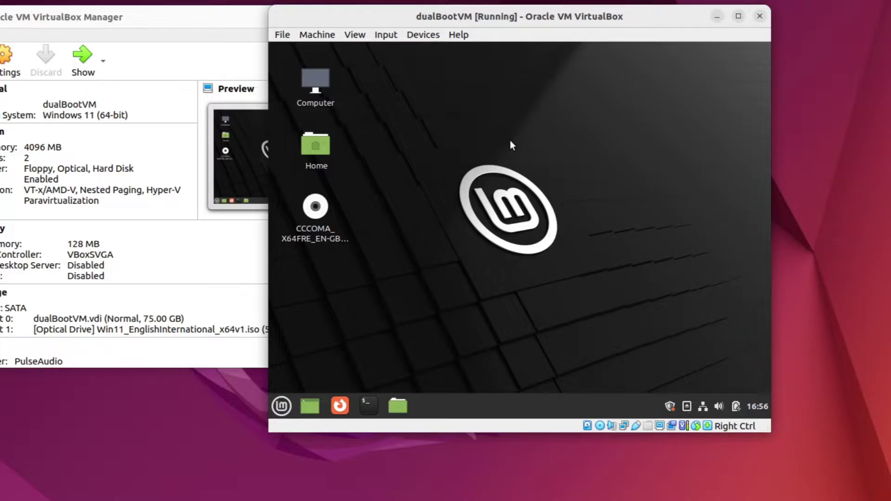
double_click(321, 150)
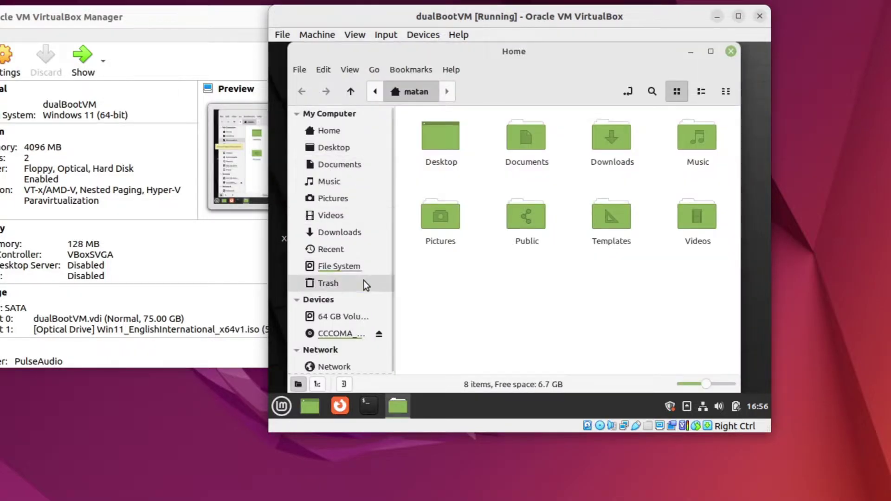
click(344, 316)
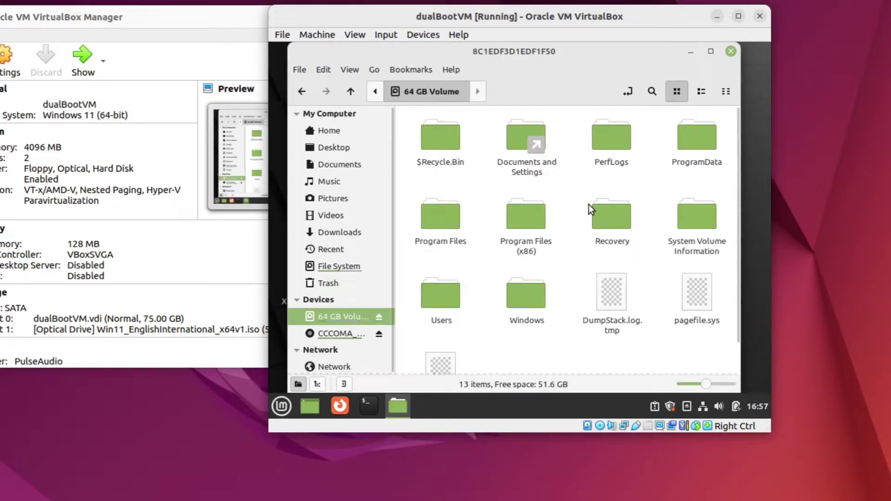
click(731, 52)
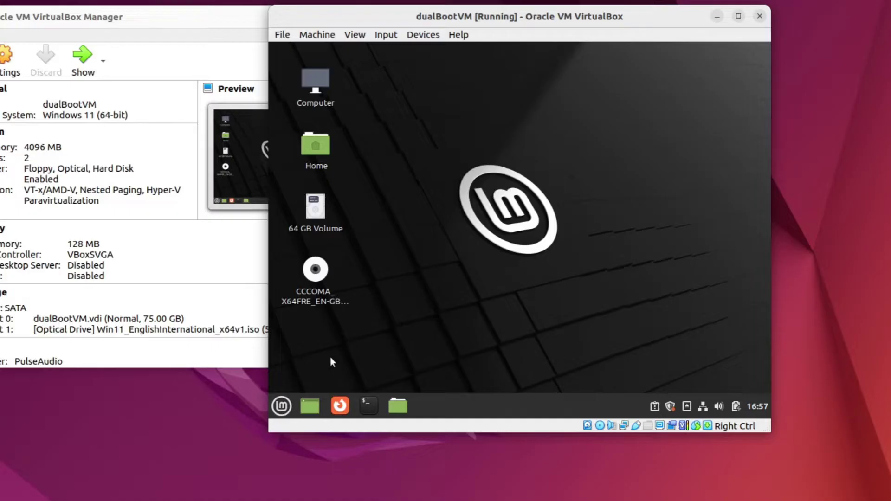
- Restart Linux Mint from the start menu's shutdown options
click(282, 406)
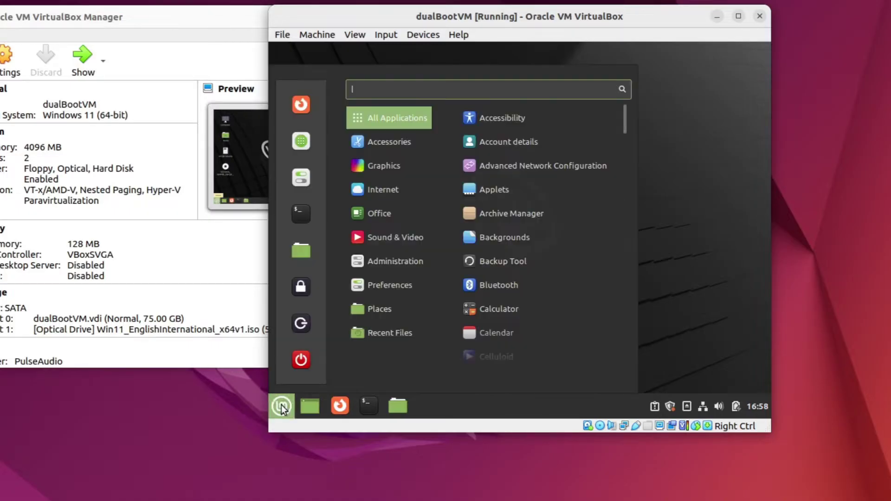
click(303, 361)
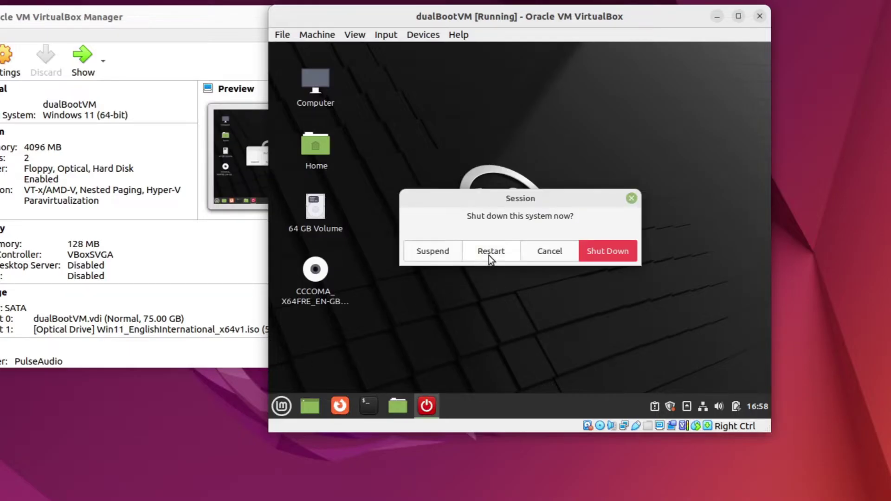
click(489, 256)
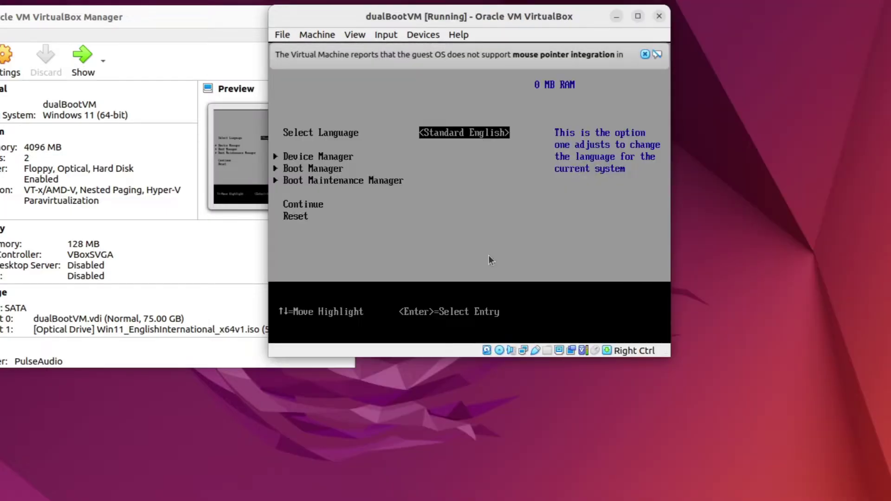
- In Boot Maintenance Manager's Change Boot Order, move ubuntu above Windows Boot Manager and save with F10
key(Down)
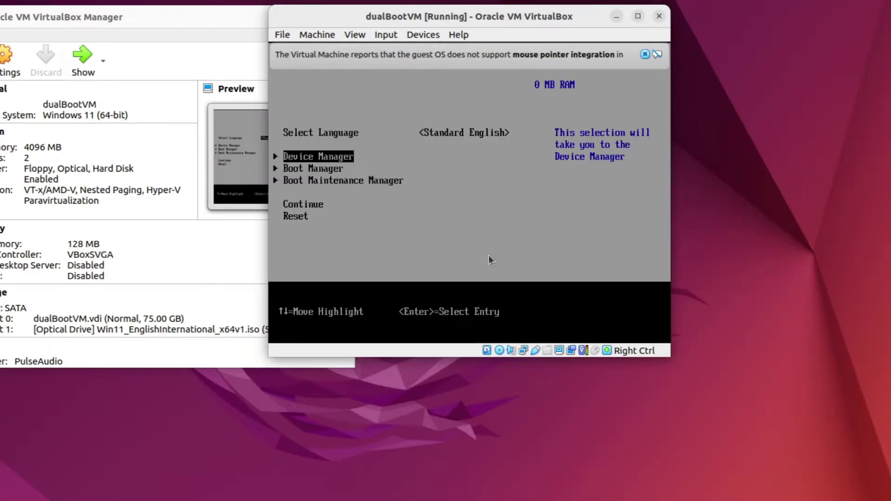
key(Down)
key(Down)
key(Return)
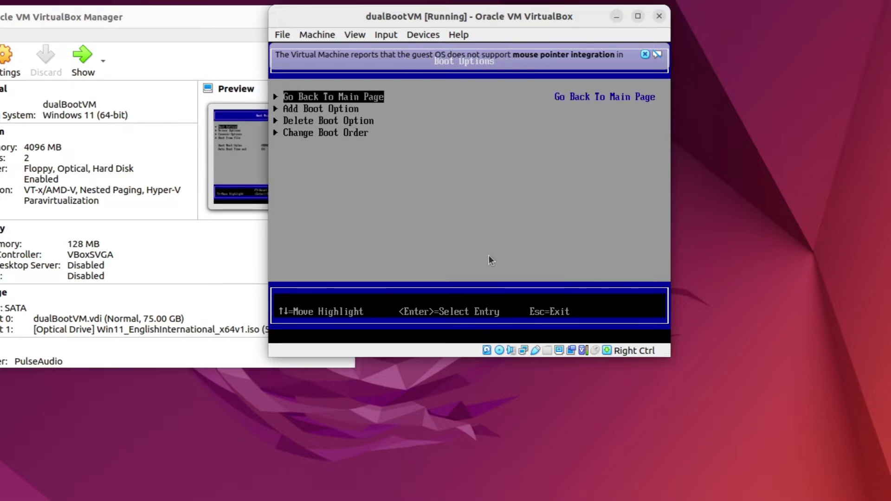
key(Down)
key(Down)
key(Down)
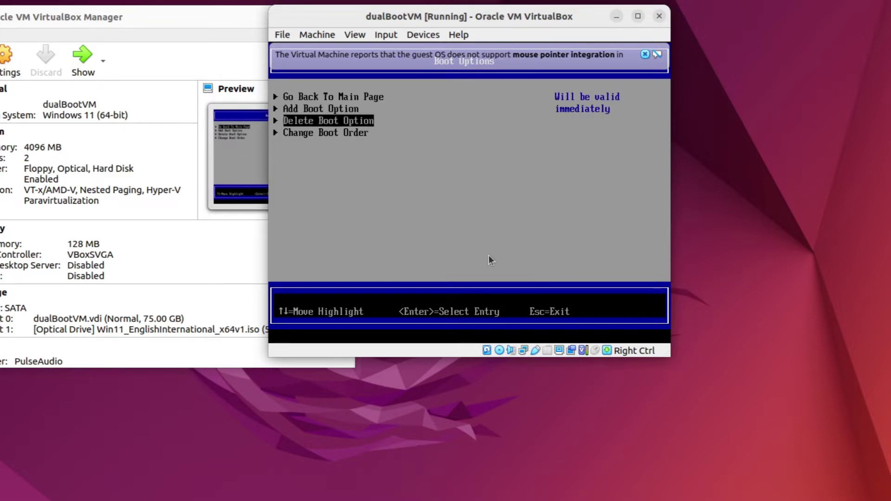
key(Return)
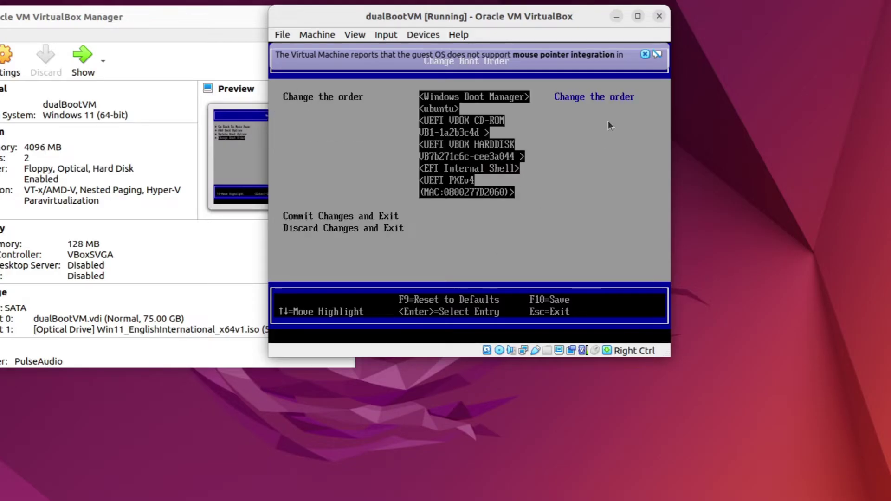
click(645, 54)
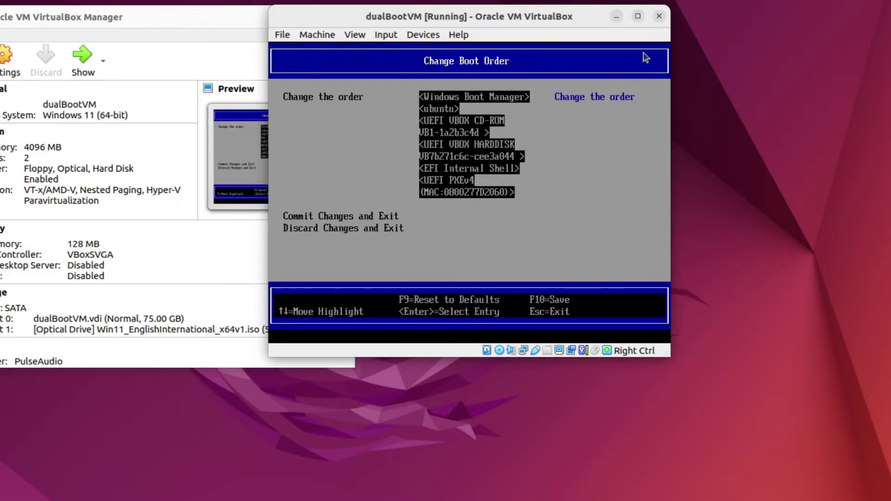
key(Return)
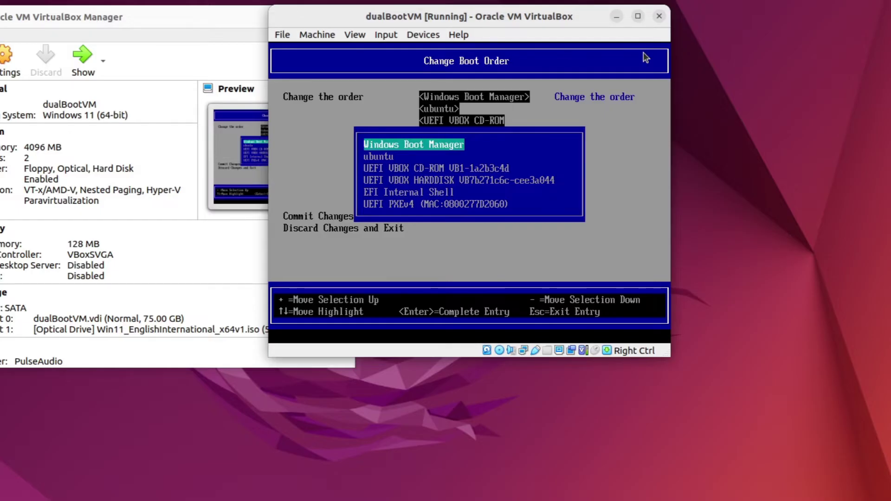
key(Down)
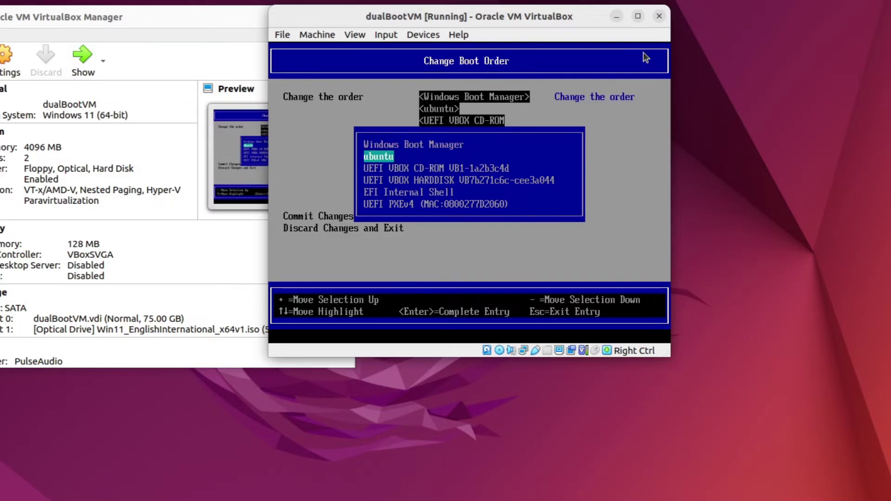
key(plus)
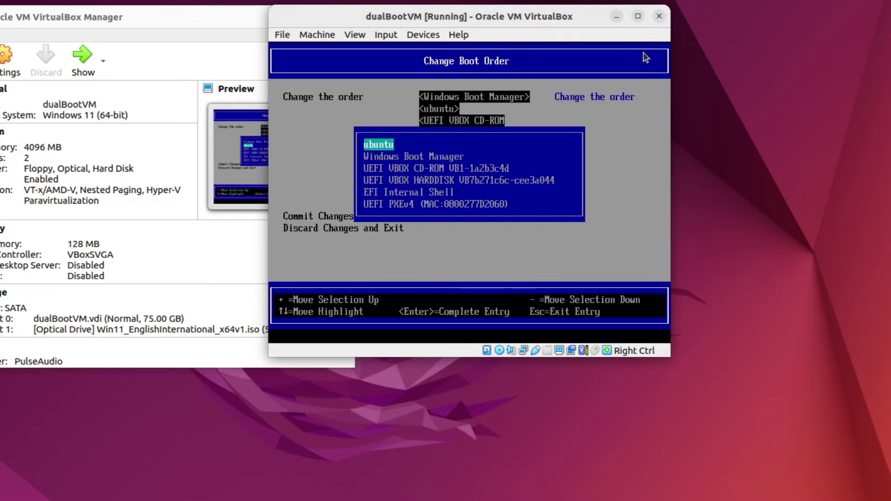
key(Return)
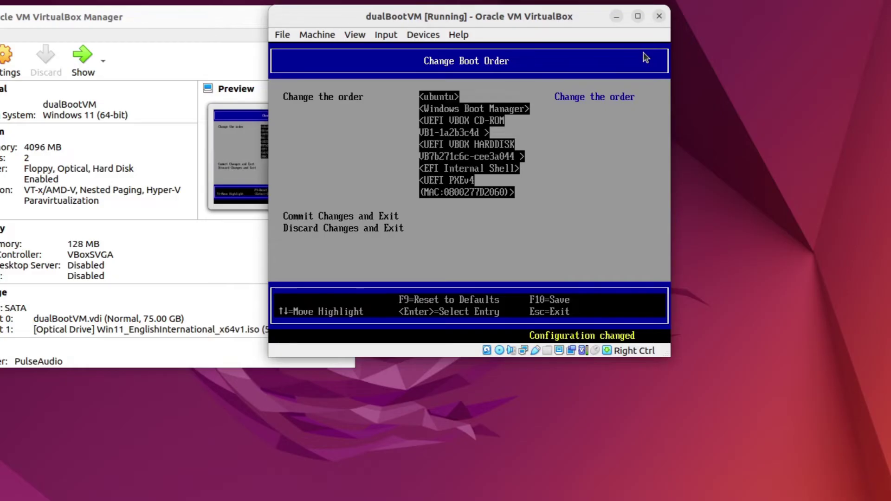
key(F10)
key(y)
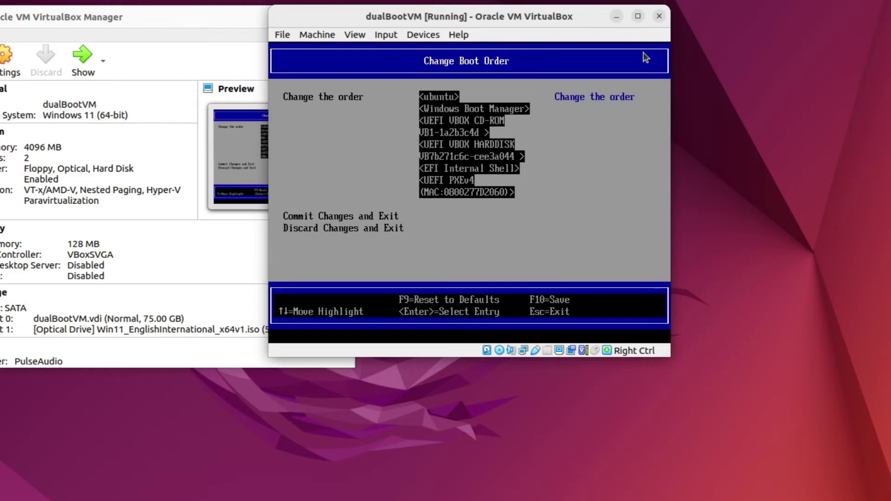
- Return to the firmware main menu and Reset the VM
key(Escape)
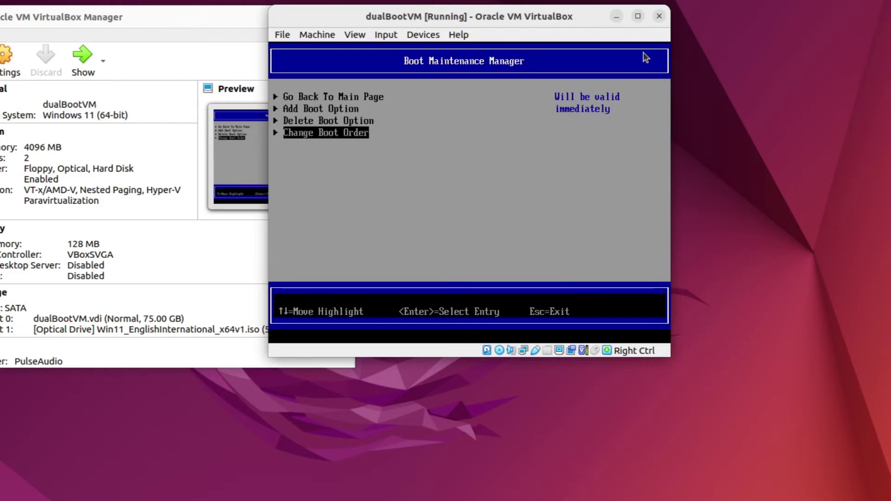
key(Escape)
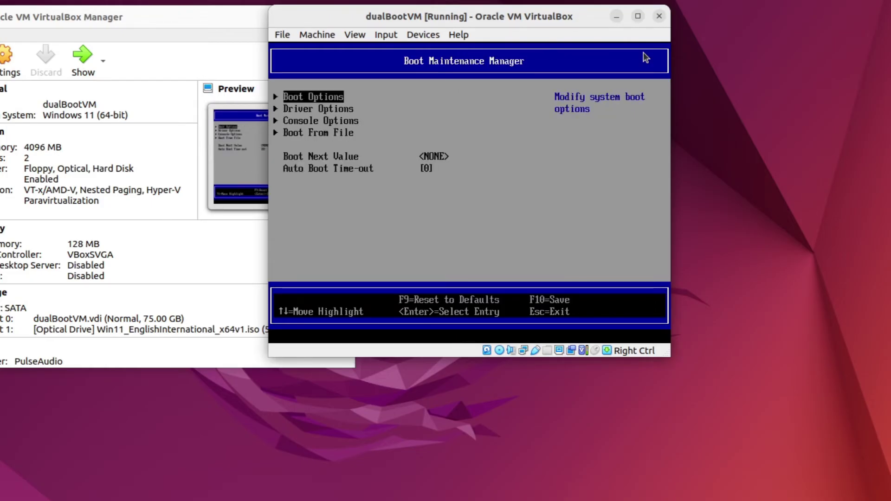
key(Escape)
key(Down)
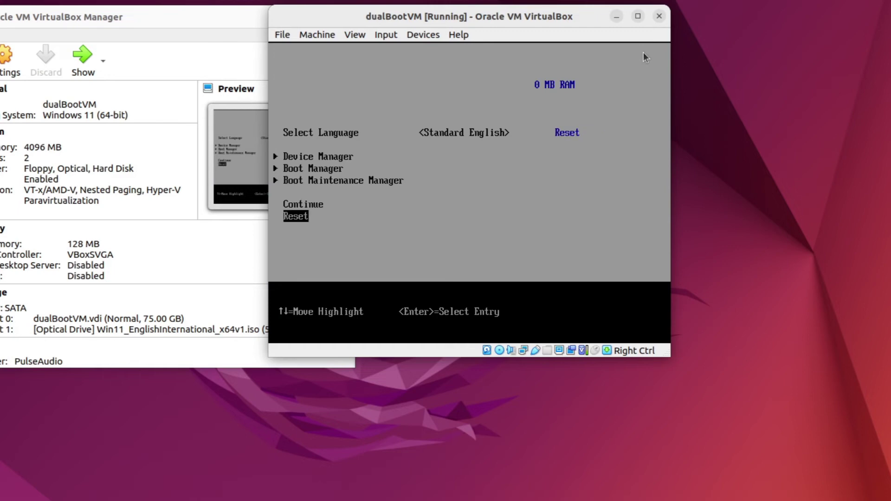
key(Return)
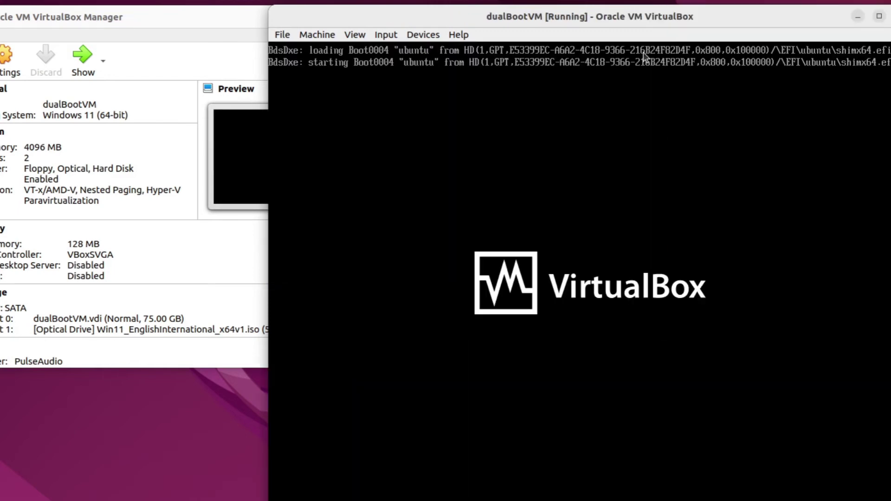